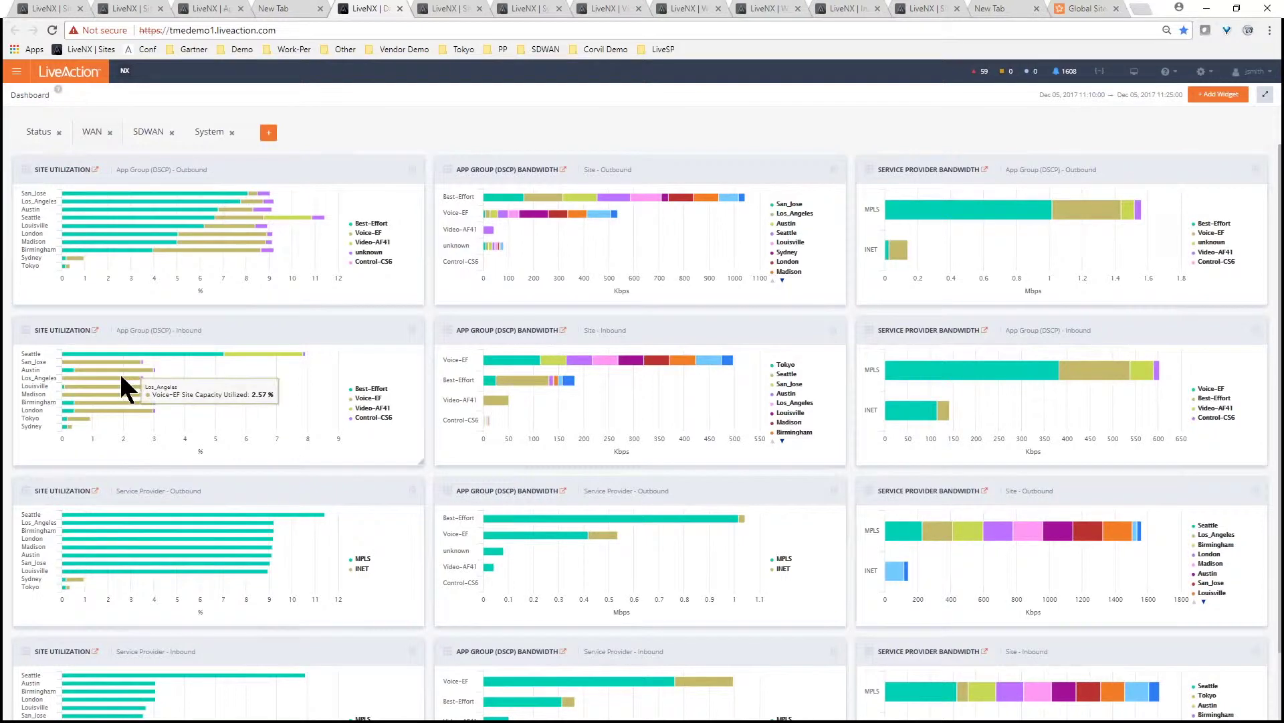
# Open the SDWAN dashboard and inspect the peak packet loss and peak delay in its service provider performance charts
pyautogui.click(151, 136)
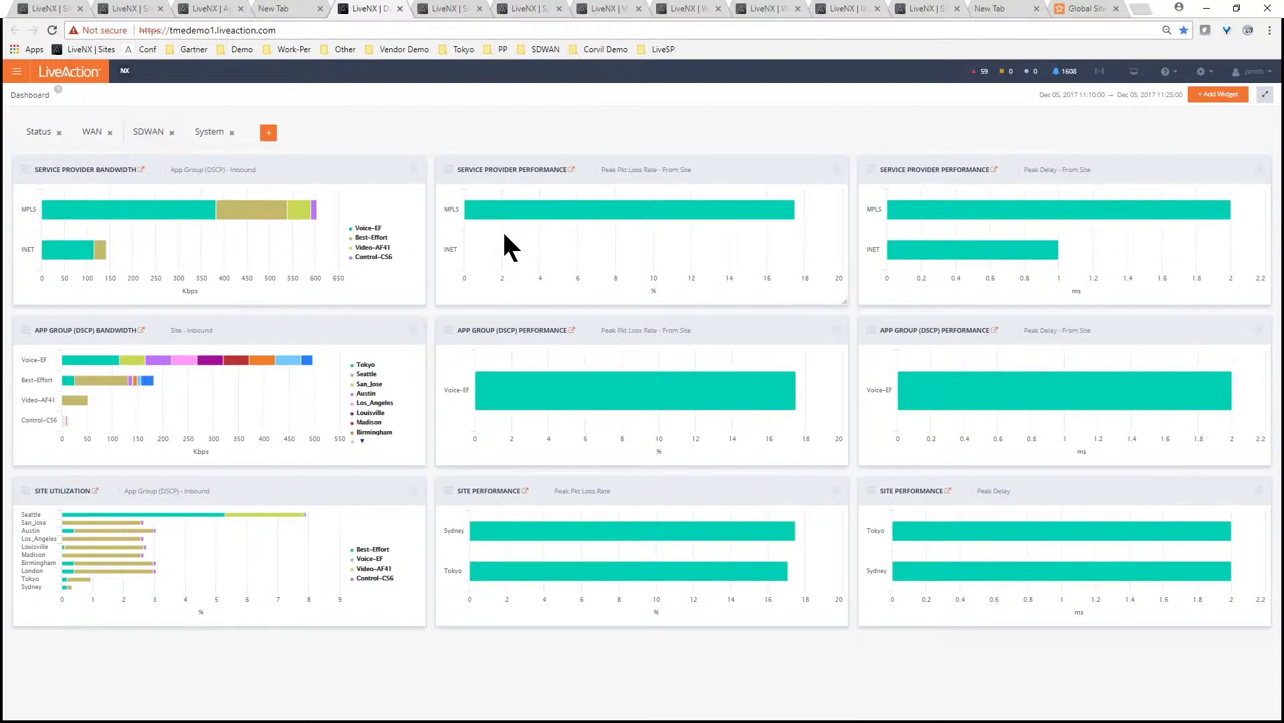
pyautogui.moveTo(664, 211)
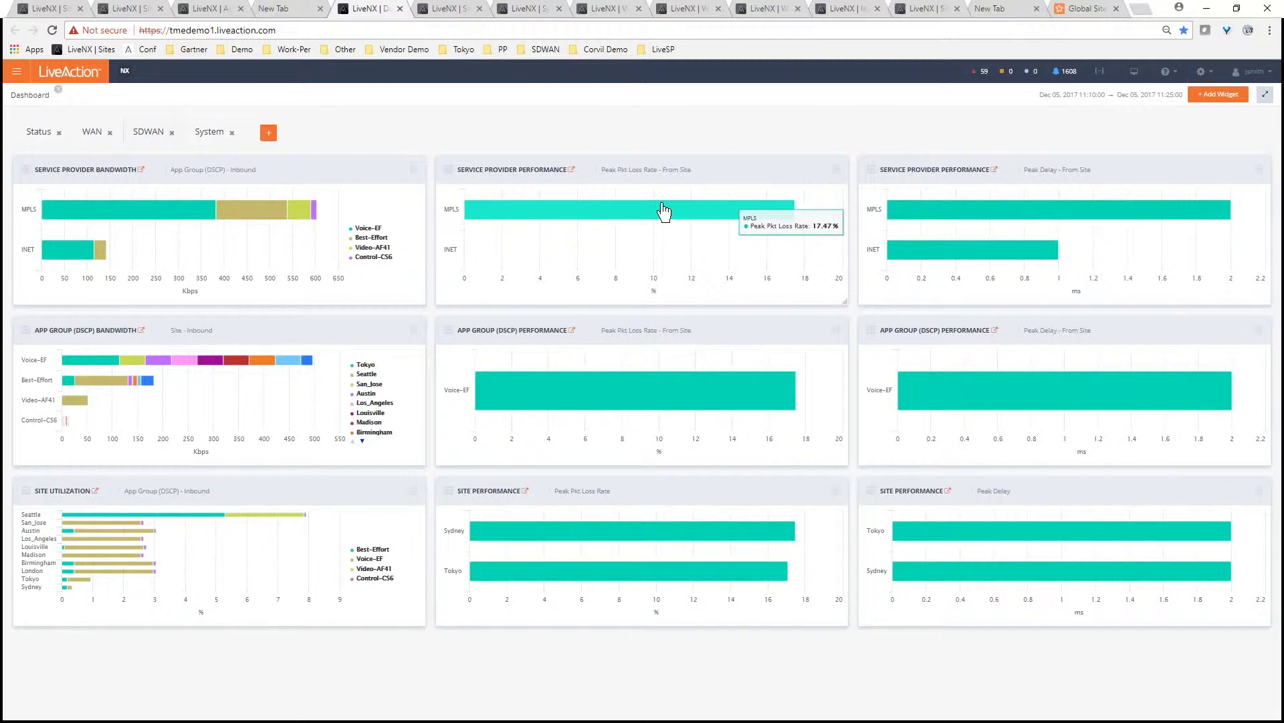
pyautogui.moveTo(896, 212)
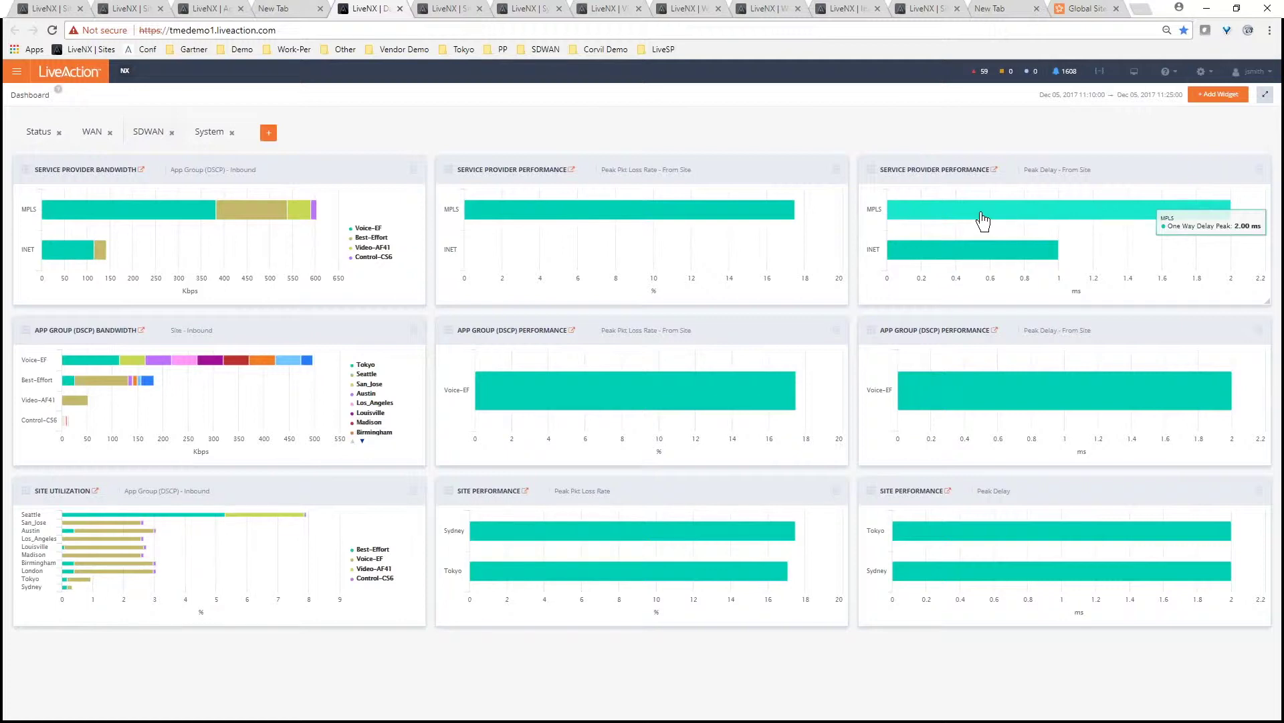
pyautogui.moveTo(964, 255)
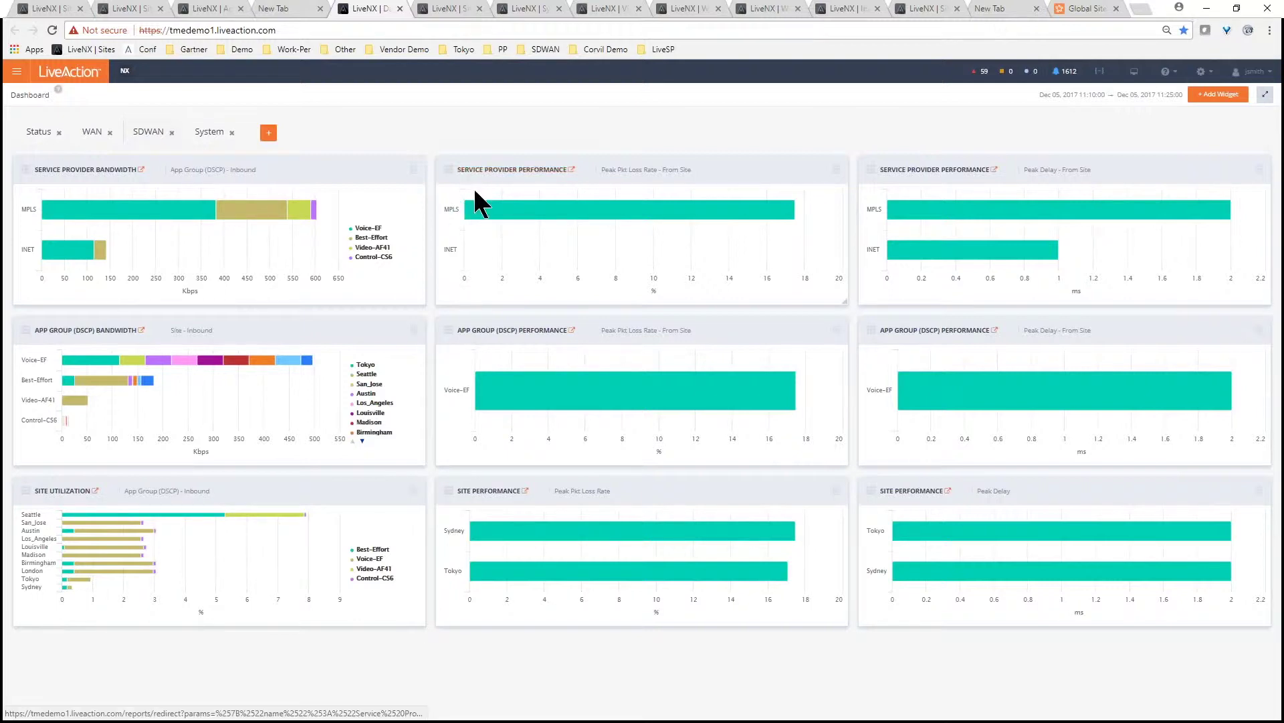
# View the Site To Site Analysis diagram and bring up the drilldown from Sydney to Tokyo
pyautogui.click(450, 16)
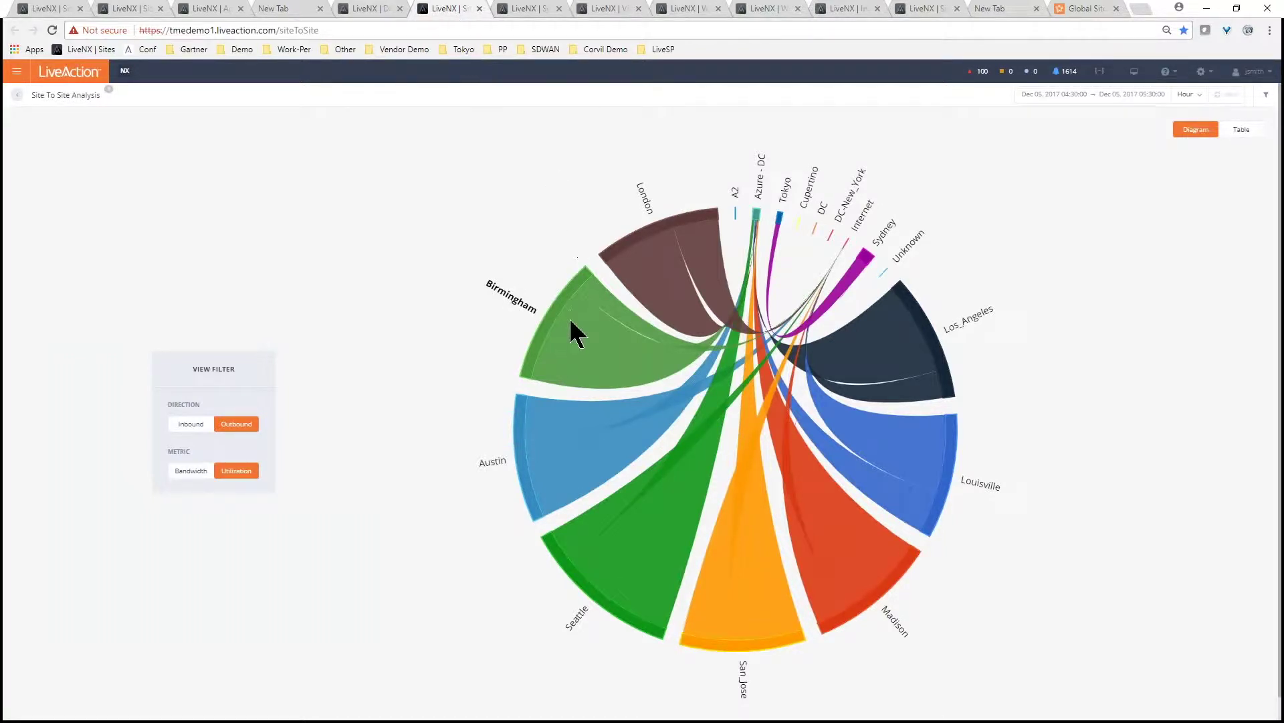
pyautogui.moveTo(574, 343)
pyautogui.click(533, 11)
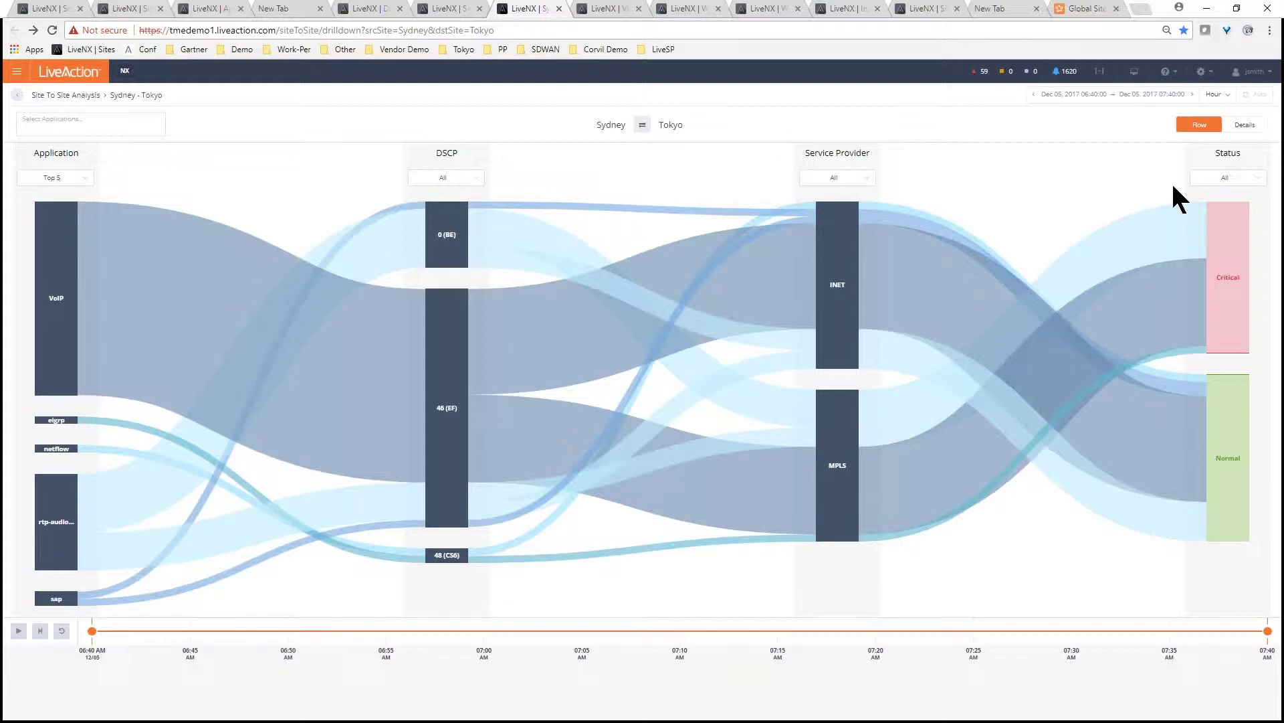
# Filter the Sydney to Tokyo flow diagram to the VoIP application and play back its timeline
pyautogui.click(148, 125)
pyautogui.write('v')
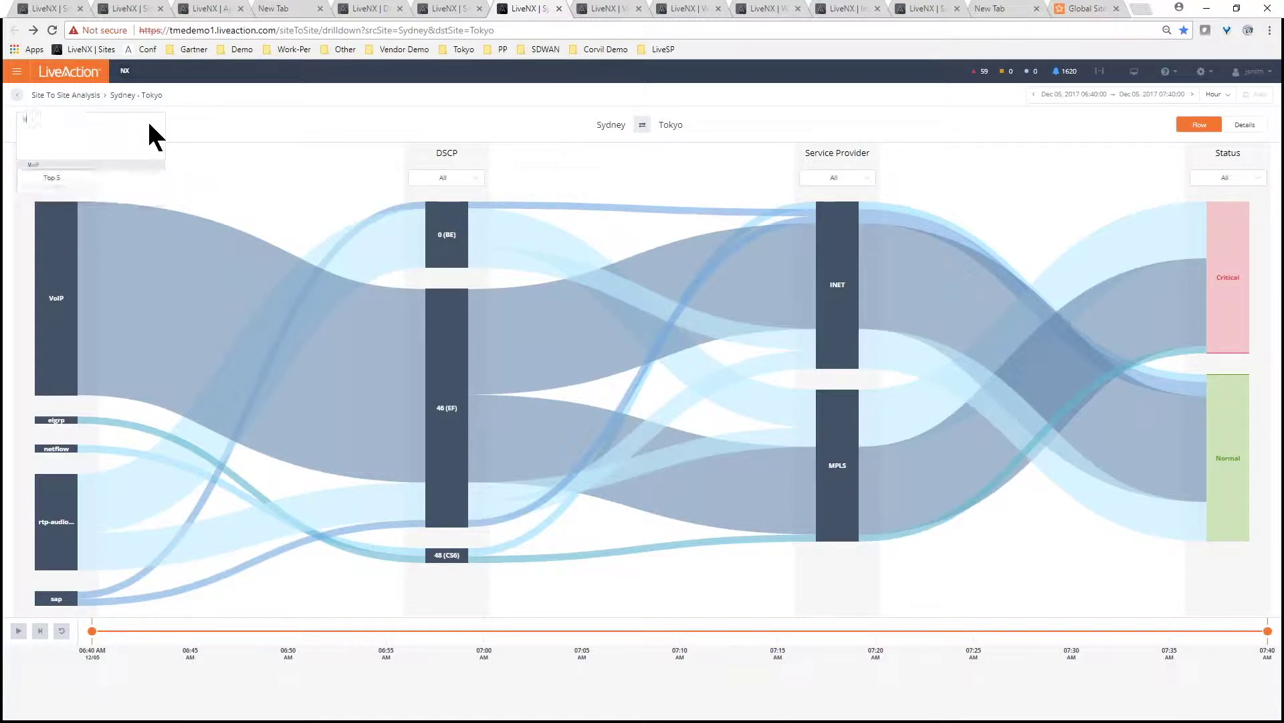
pyautogui.click(126, 164)
pyautogui.click(295, 131)
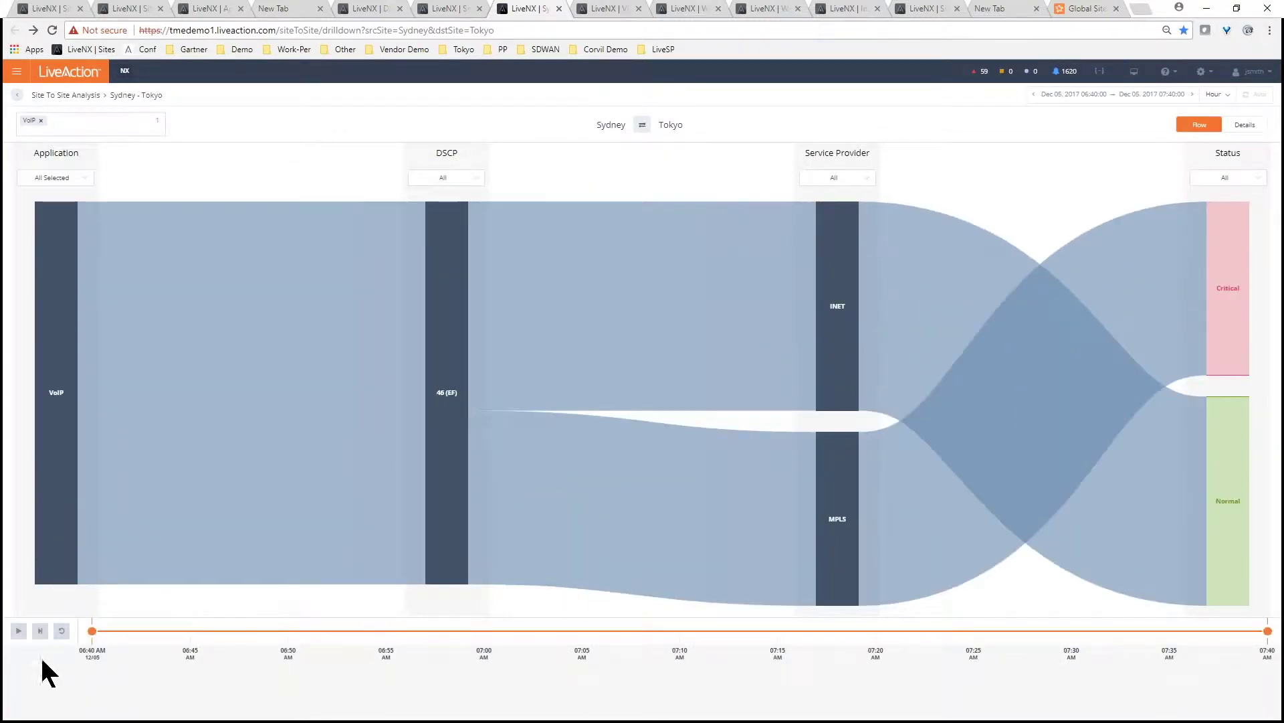
pyautogui.click(19, 633)
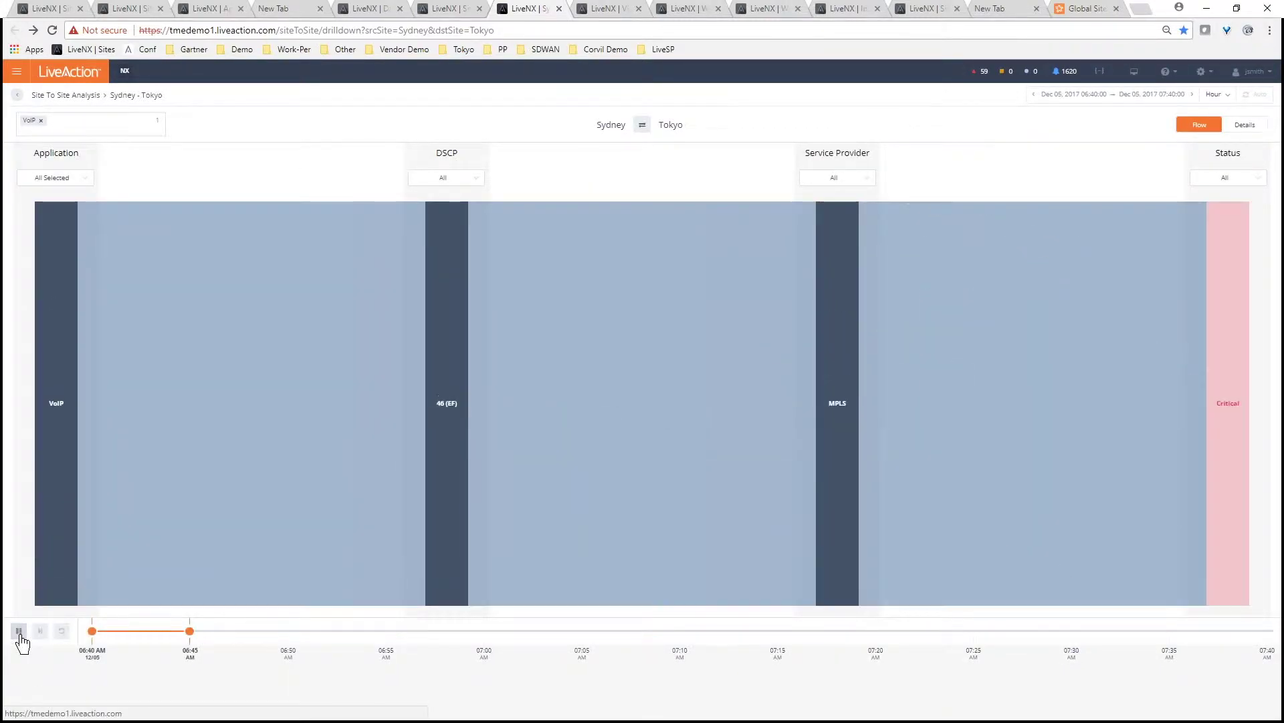
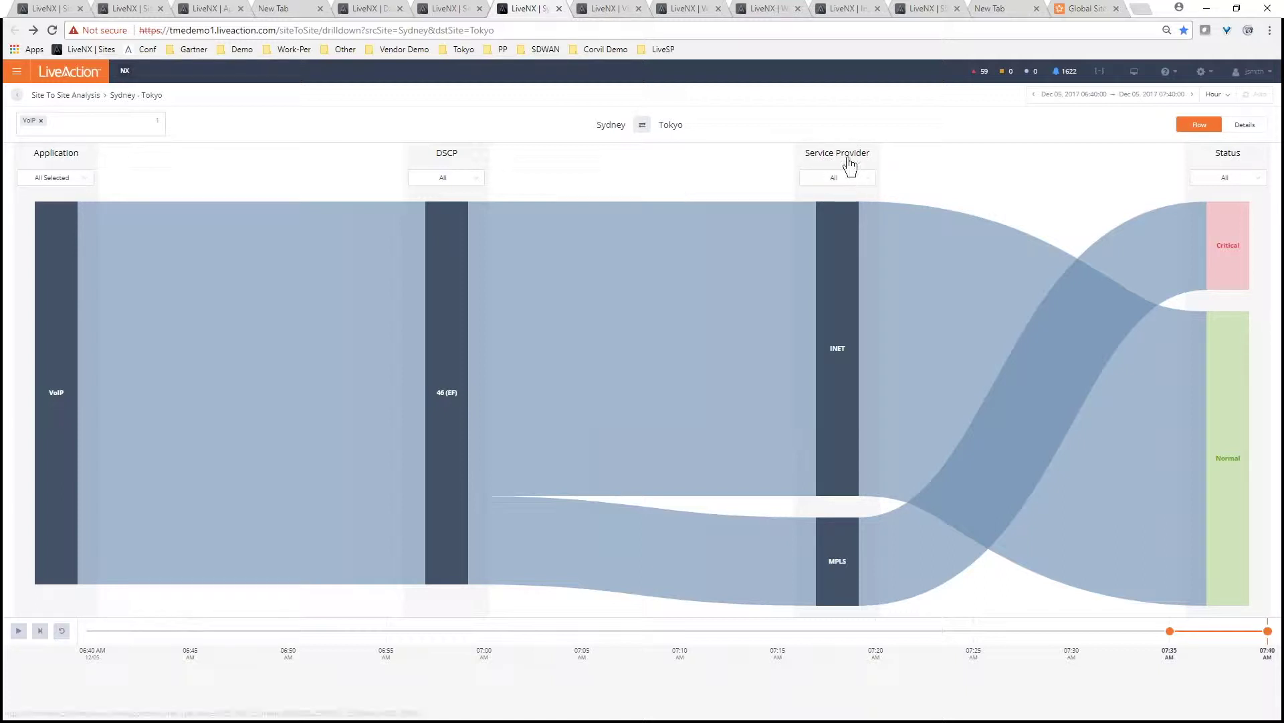
# Review the application, DSCP and address pair flow charts in the Sydney to Tokyo report by service provider
pyautogui.click(594, 12)
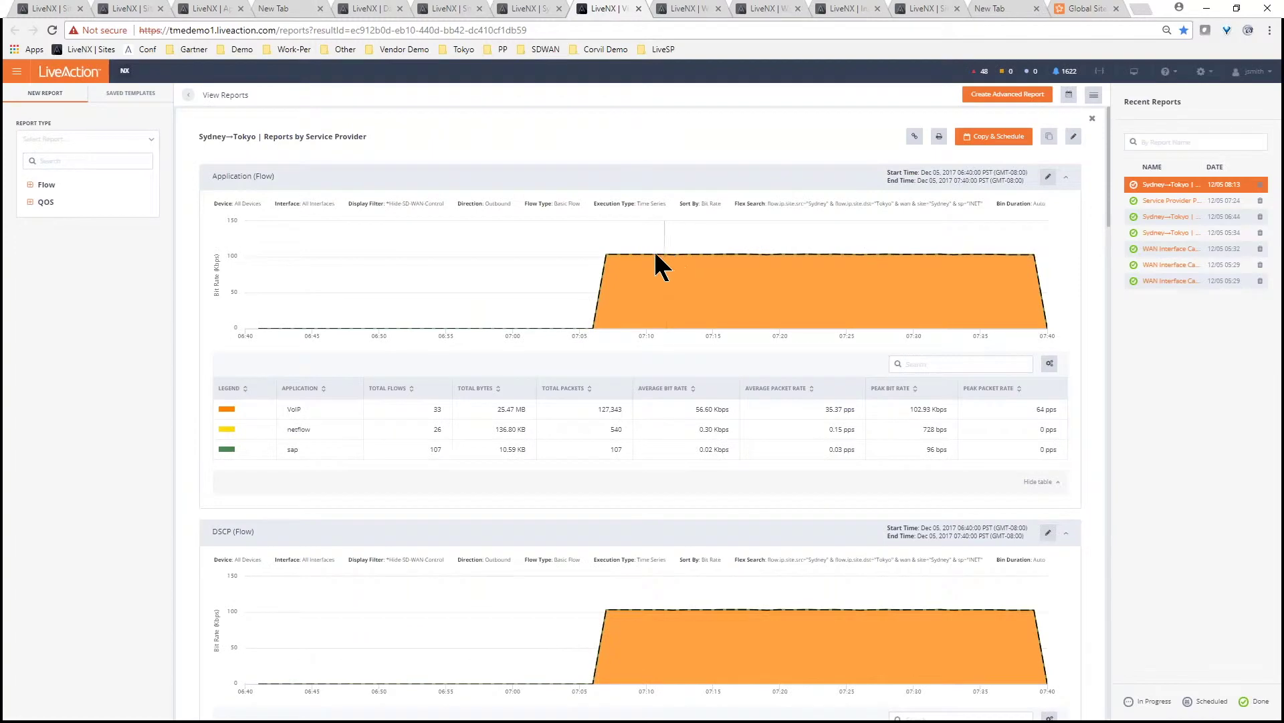
pyautogui.scroll(-2, 642, 294)
pyautogui.scroll(-8, 642, 287)
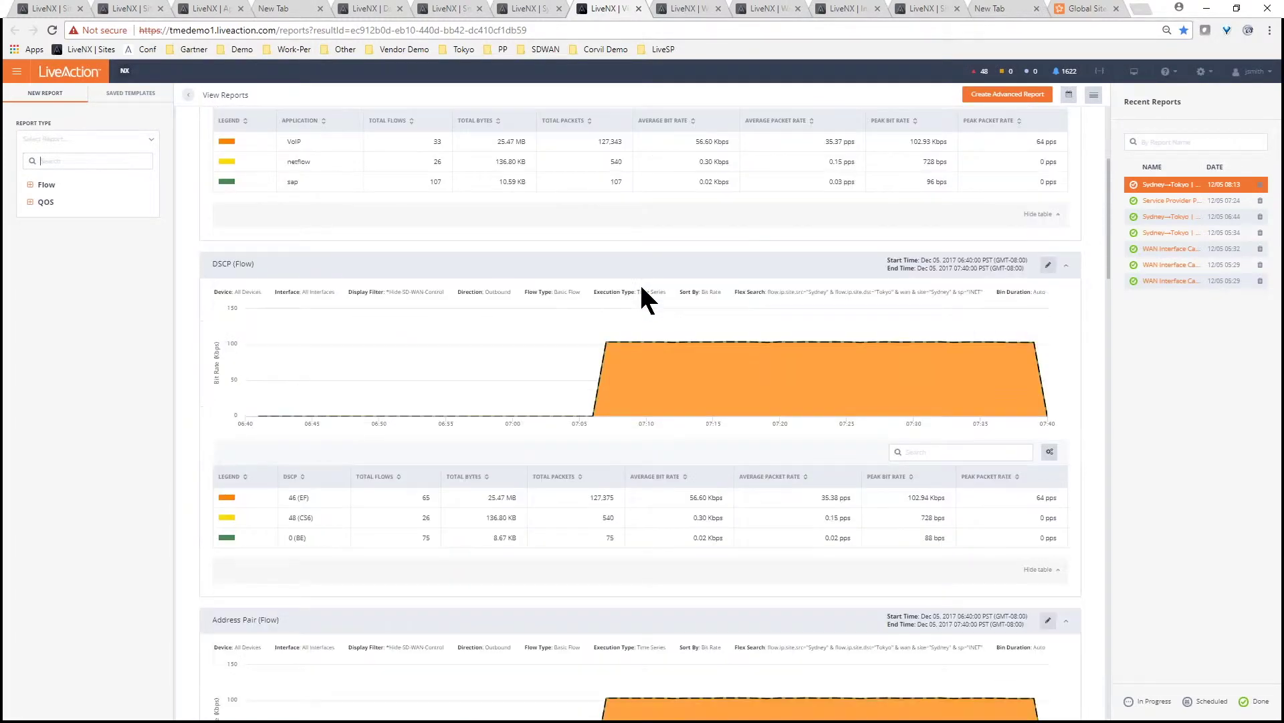
pyautogui.scroll(-3, 642, 301)
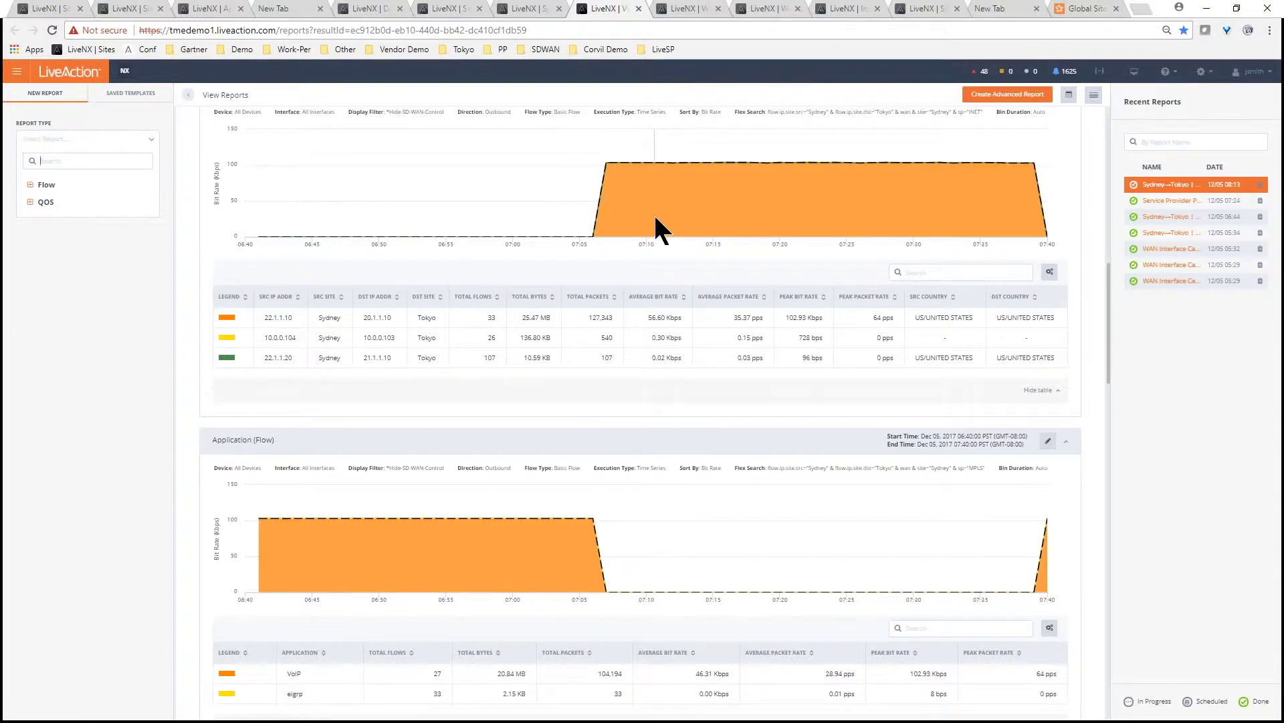
pyautogui.scroll(-10, 660, 324)
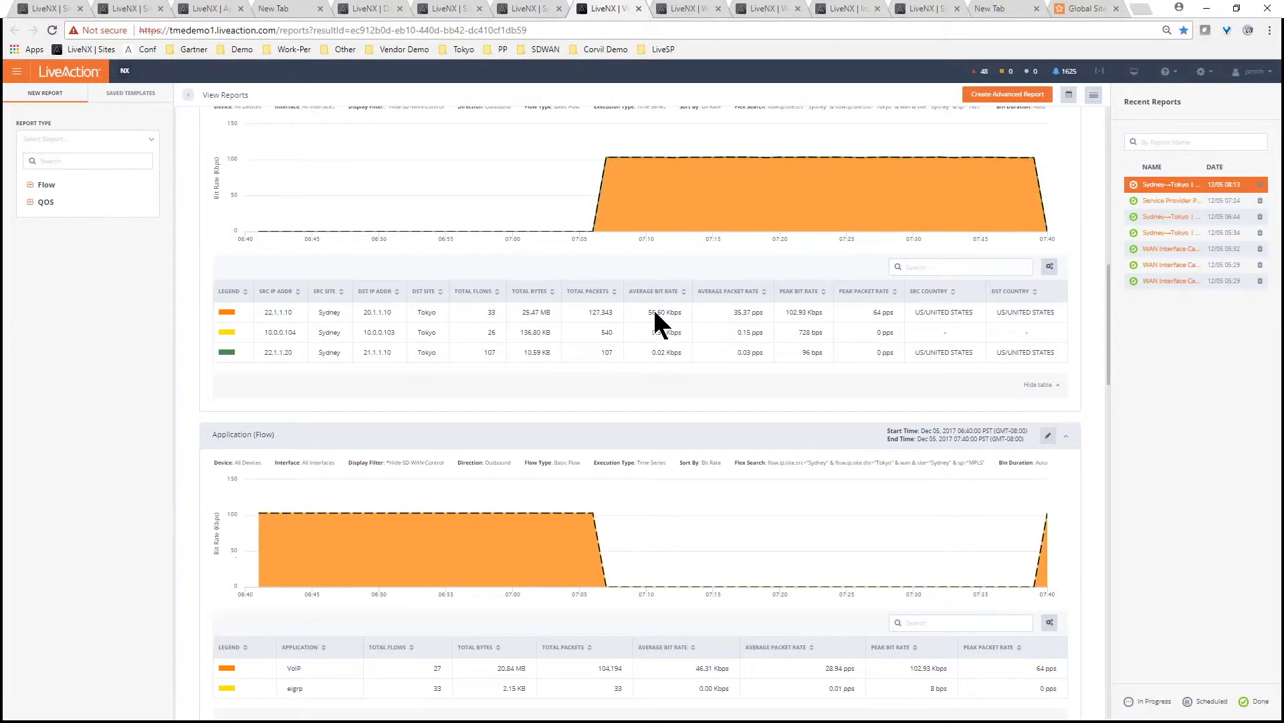
pyautogui.scroll(-15, 679, 455)
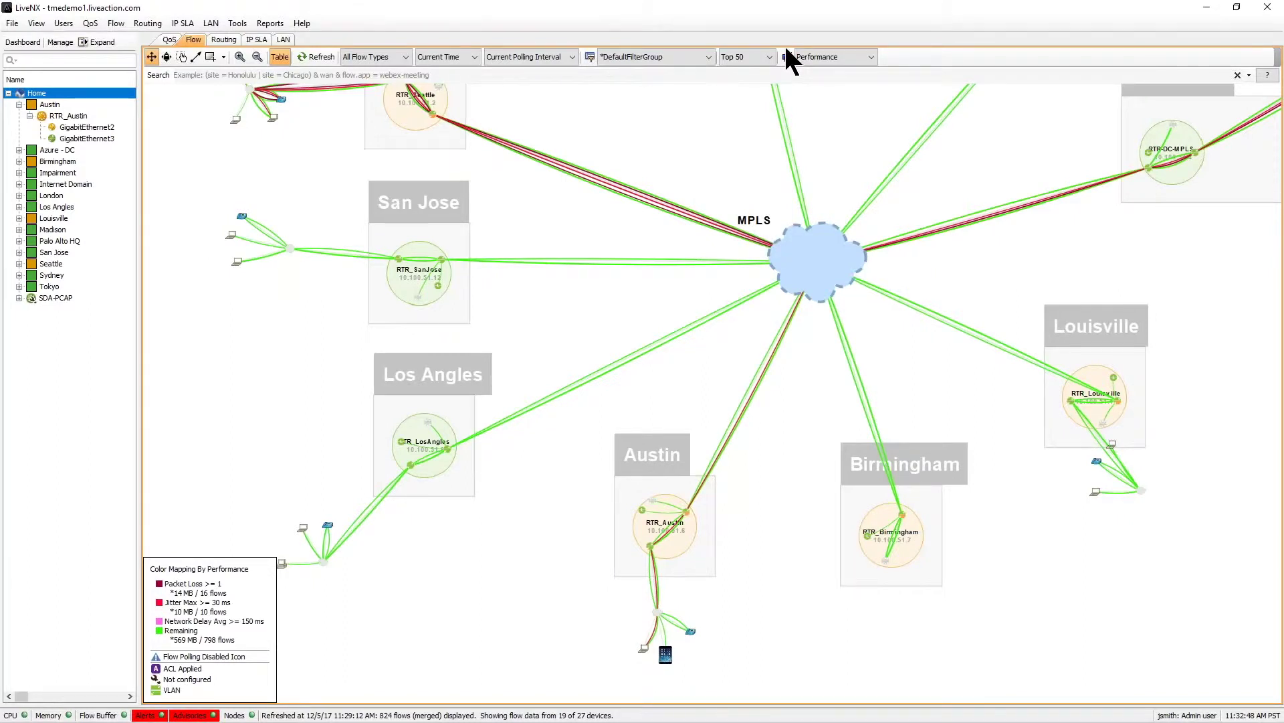
# Color the flows on the network topology by DSCP and look over the sites around the MPLS cloud
pyautogui.click(823, 55)
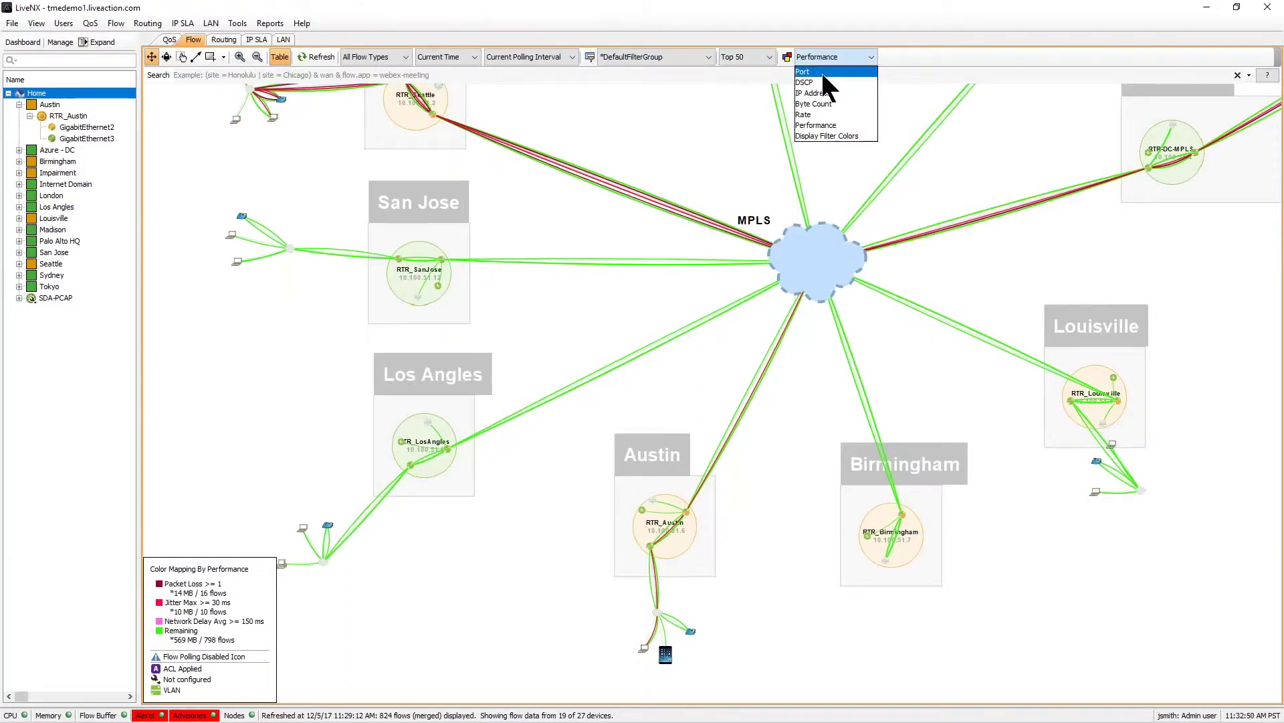
pyautogui.click(810, 82)
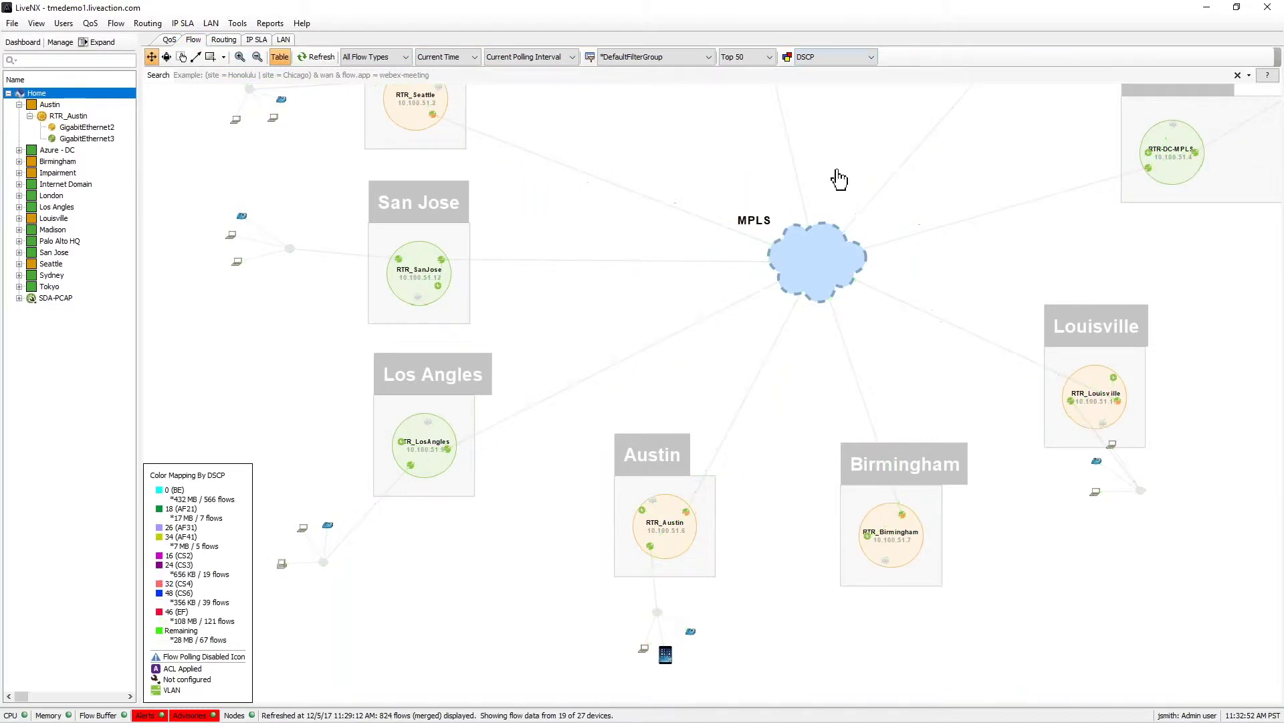
pyautogui.moveTo(817, 207); pyautogui.dragTo(715, 276)
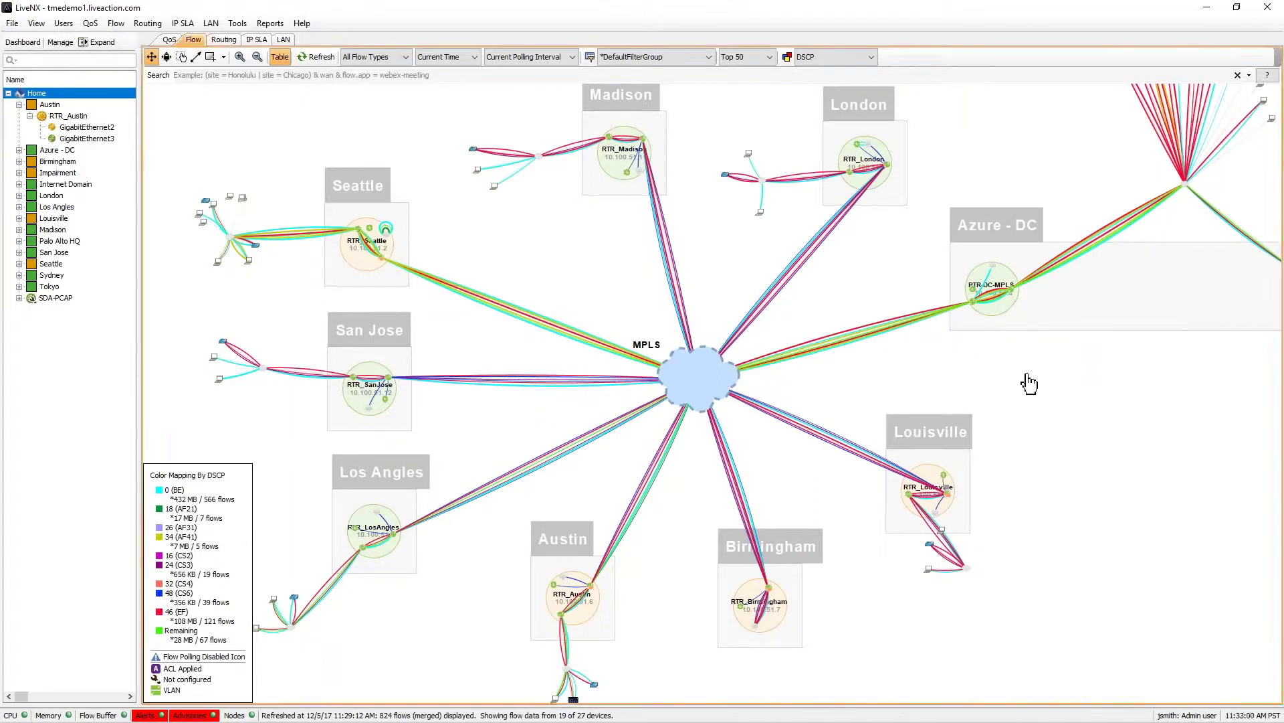
# Color the topology flows by Performance and examine the flows through the RTR-DC-MPLS router at Azure - DC
pyautogui.click(843, 59)
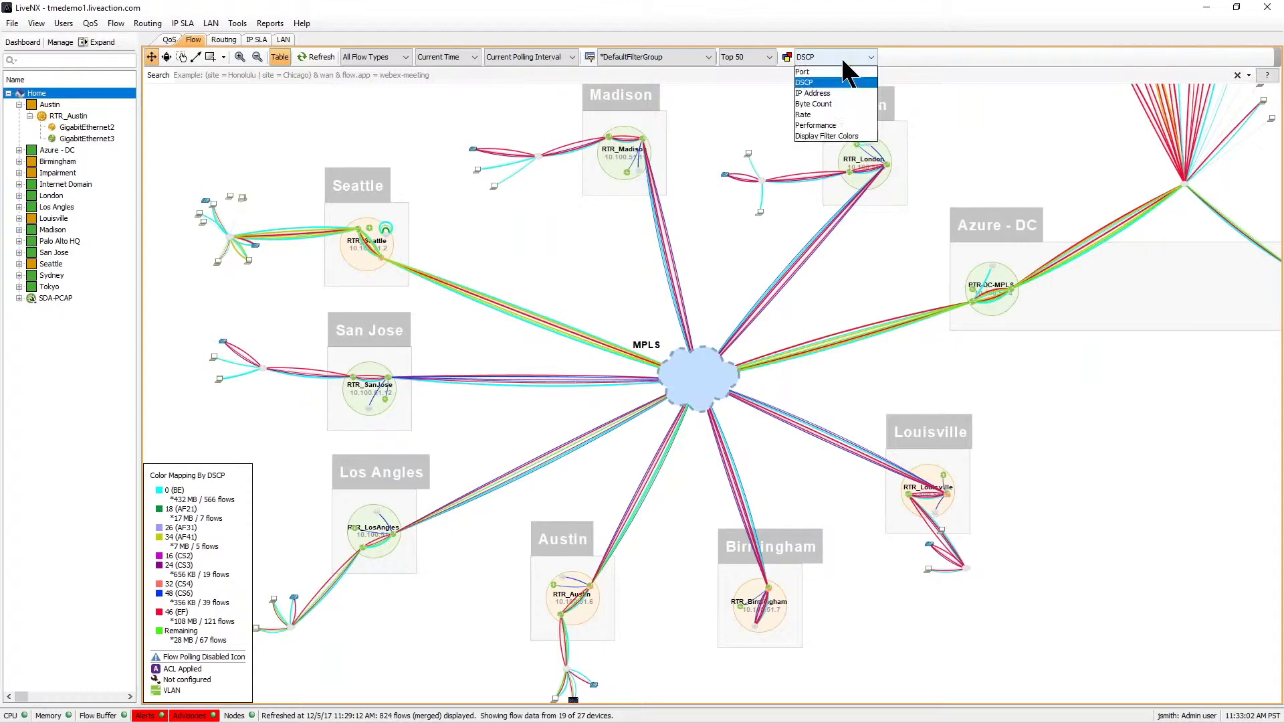
pyautogui.click(819, 115)
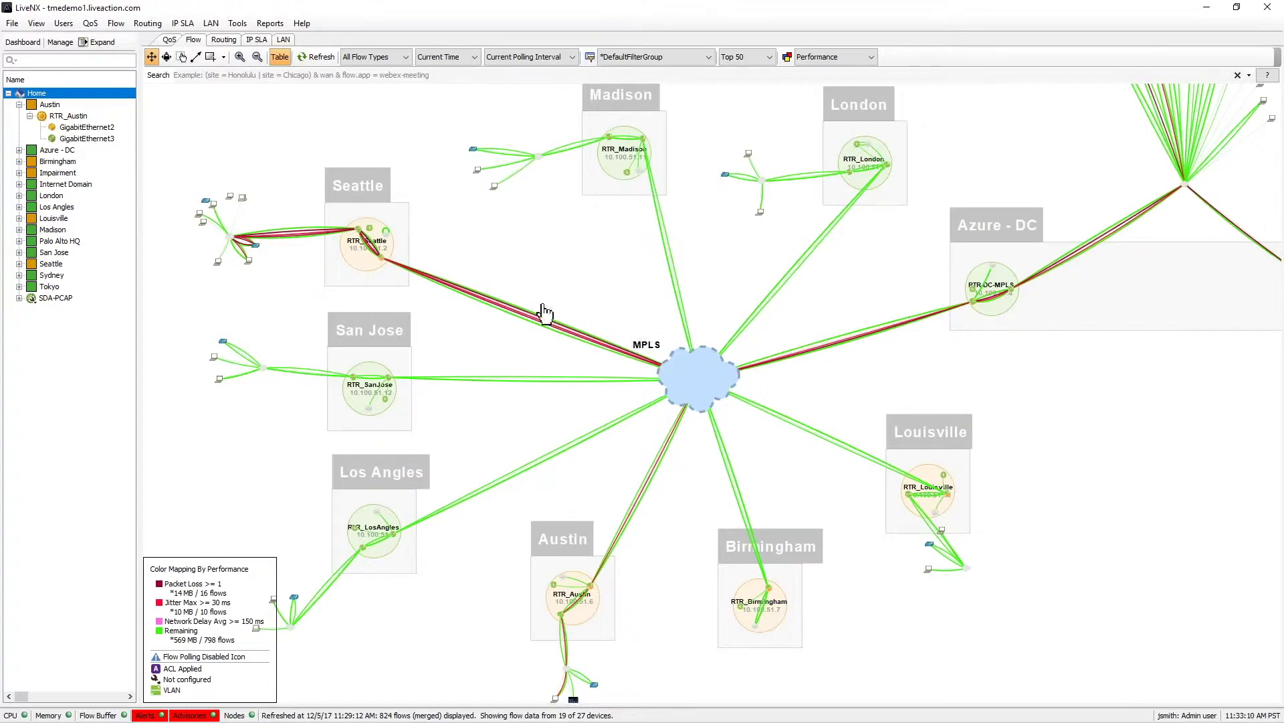
pyautogui.scroll(6, 750, 368)
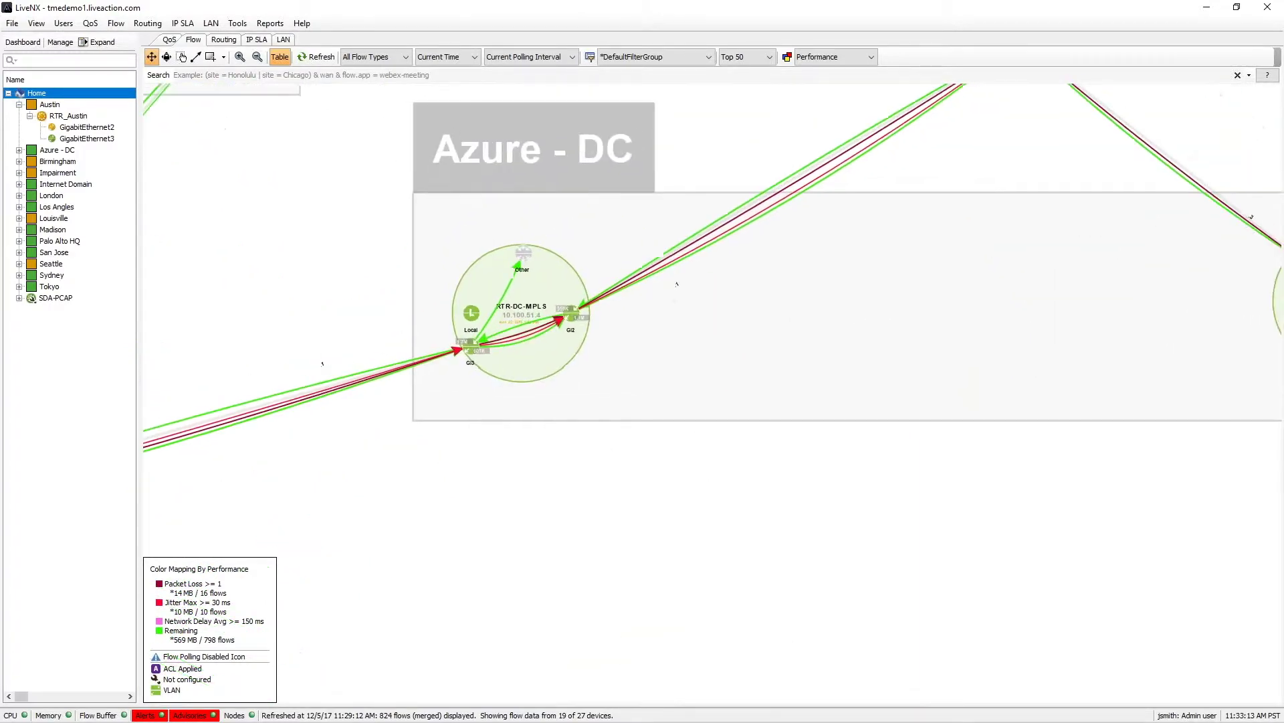
pyautogui.scroll(2, 562, 332)
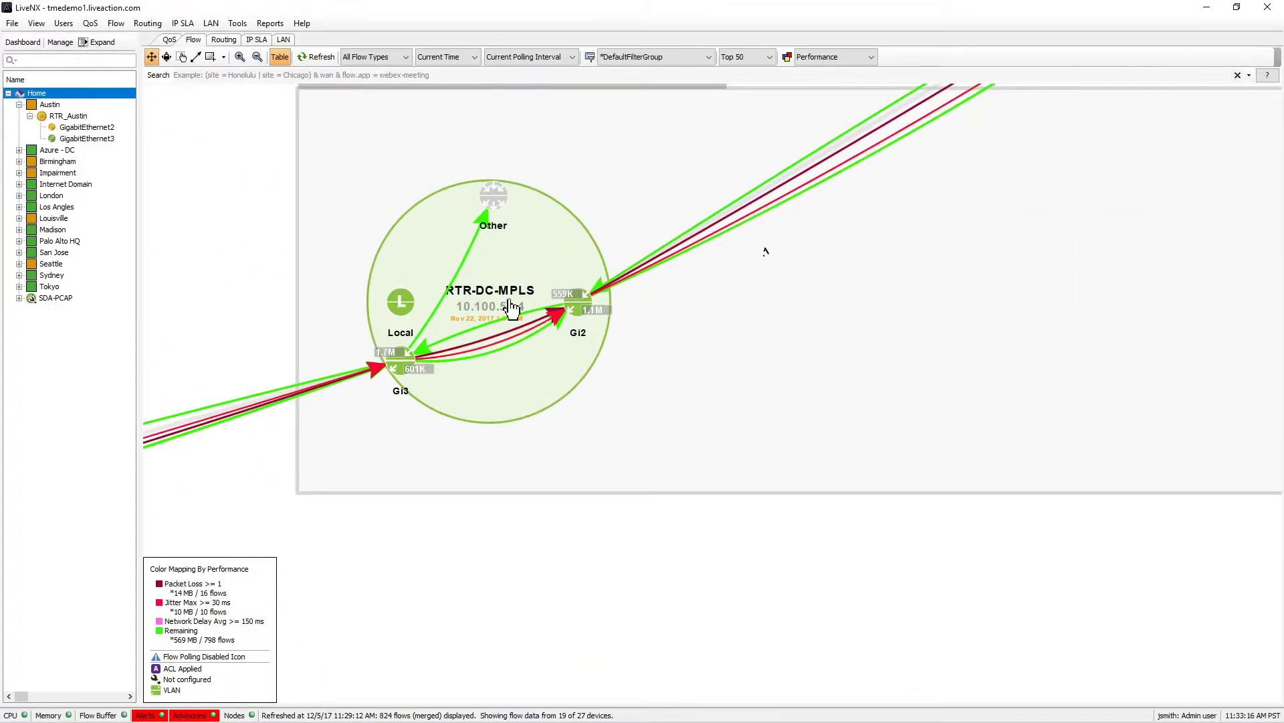
pyautogui.moveTo(510, 308)
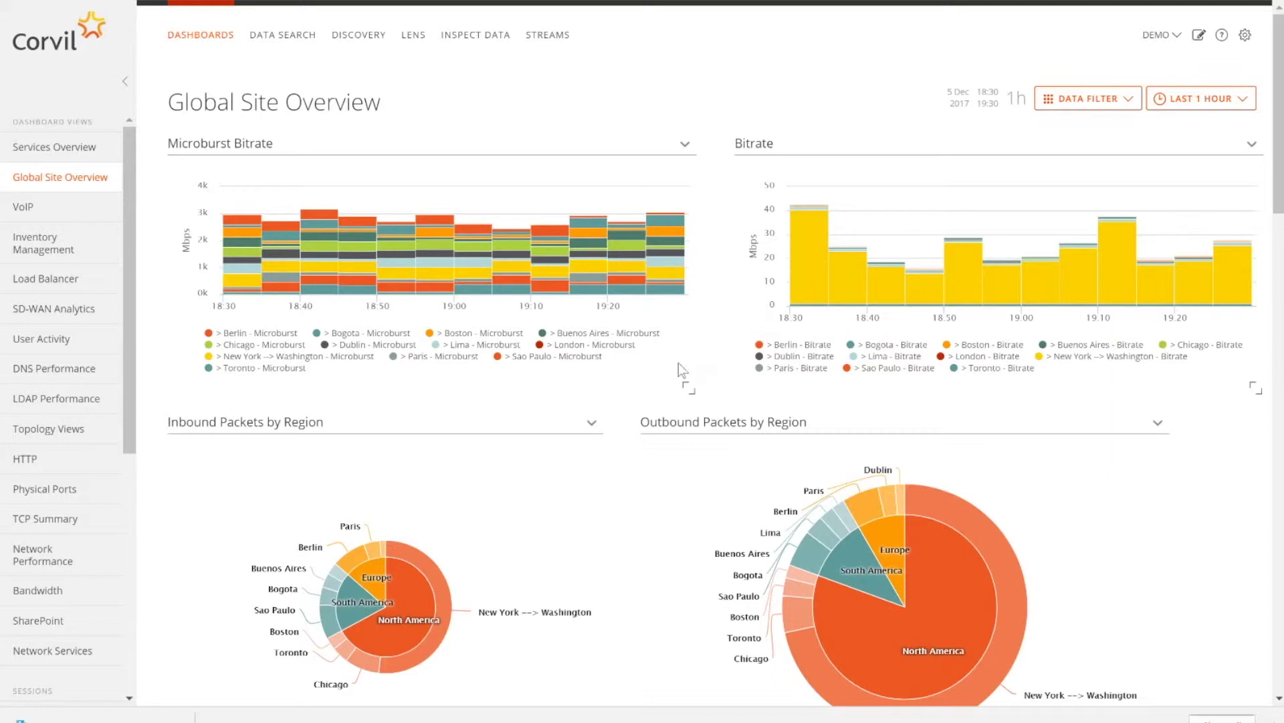
# Set the Global Site Overview time period to the last 24 hours and inspect the bitrate charts
pyautogui.moveTo(455, 231)
pyautogui.click(1213, 112)
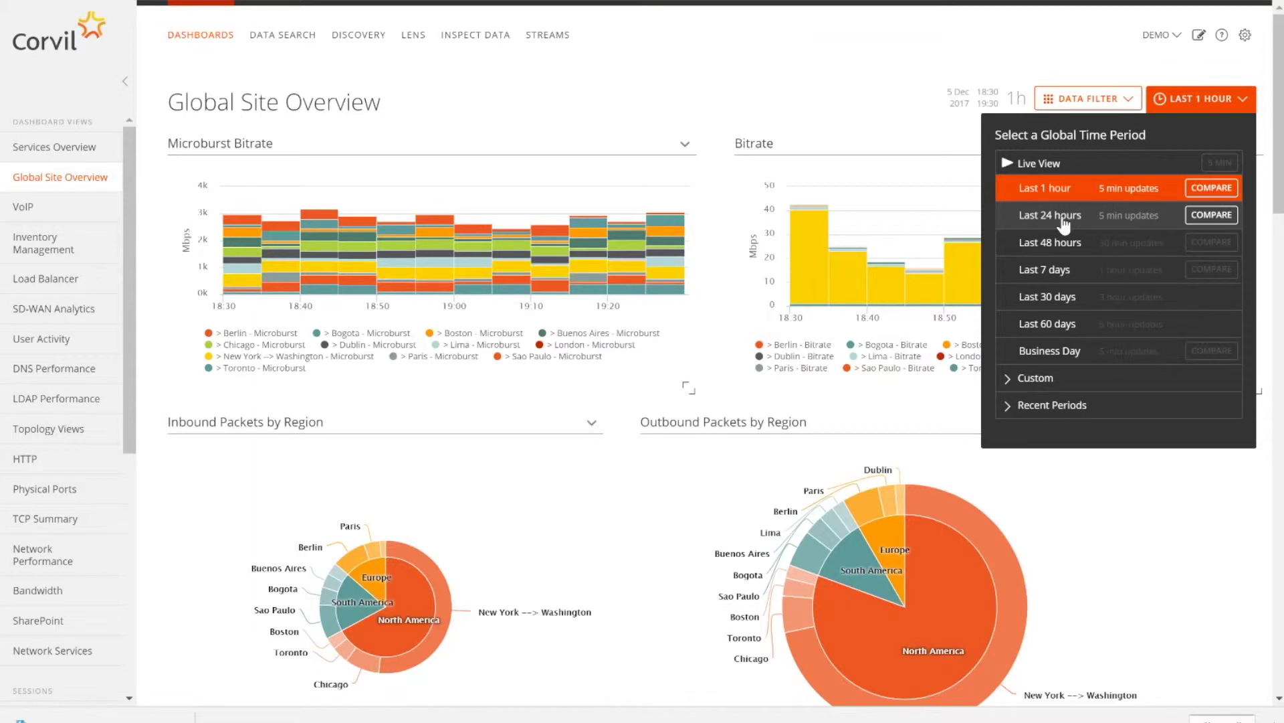
pyautogui.click(1064, 220)
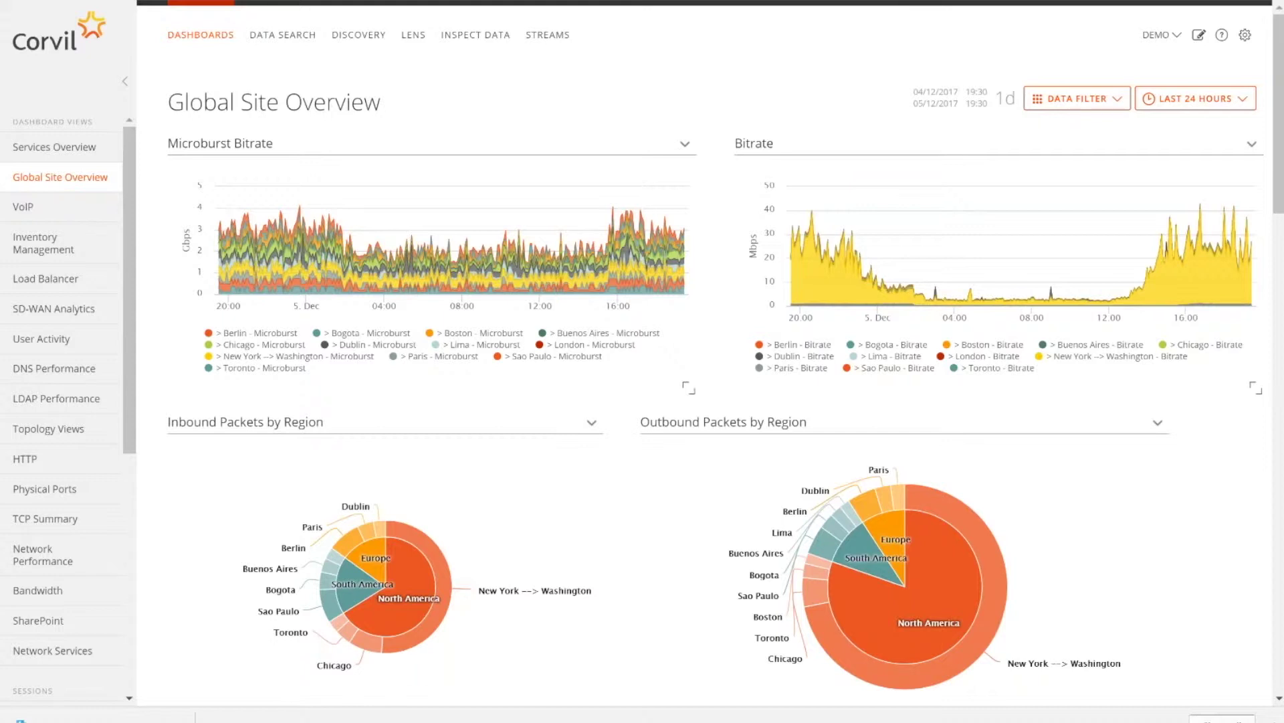
pyautogui.moveTo(819, 261)
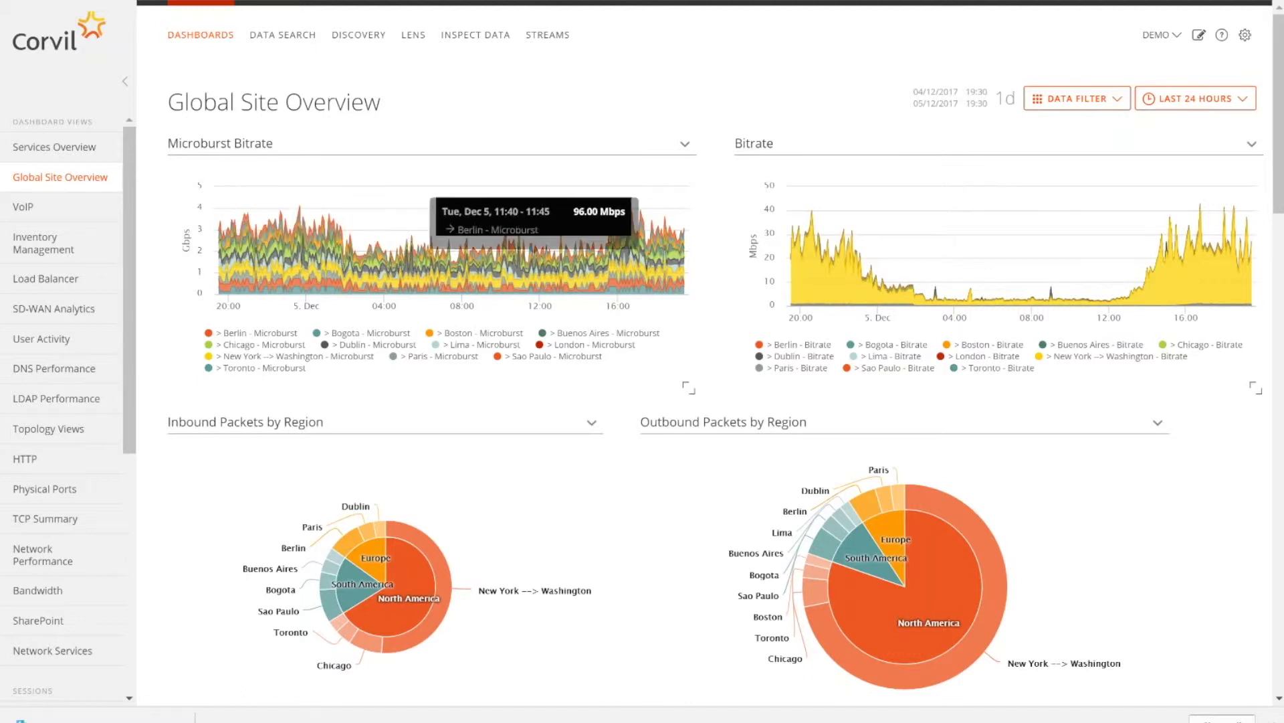
# Add and apply a global dashboard filter where Site is New York
pyautogui.click(1080, 106)
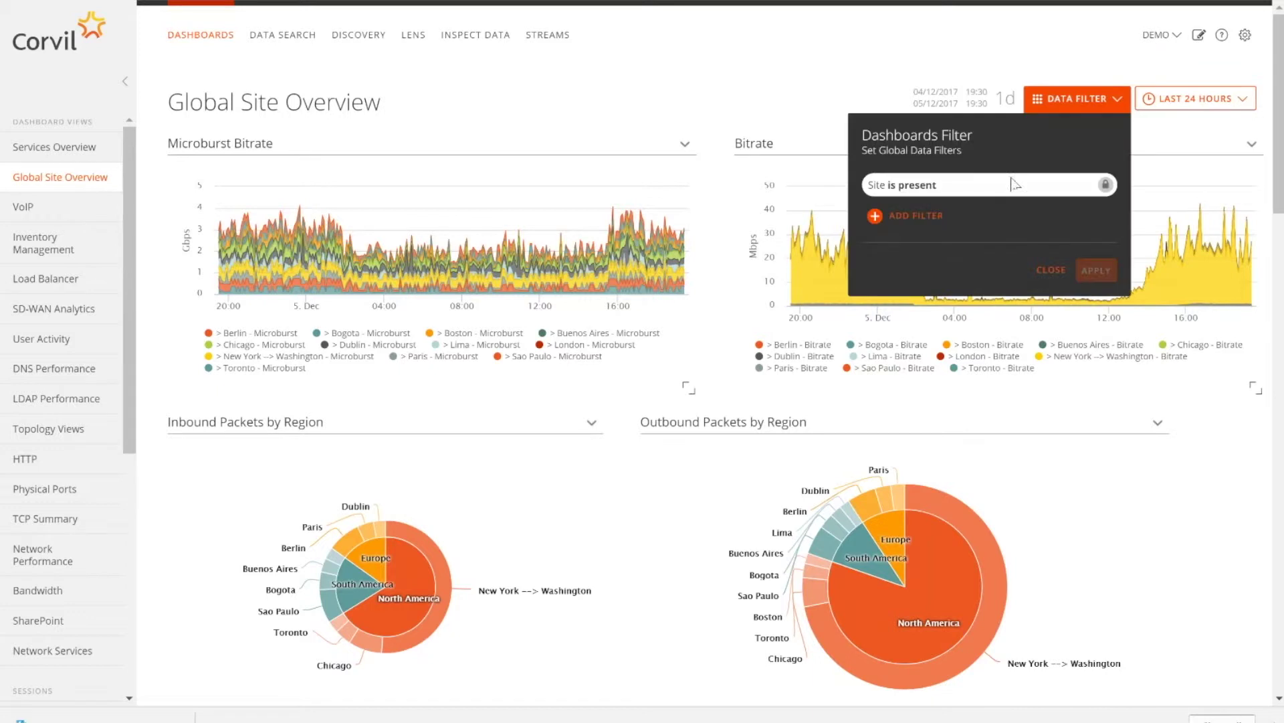
pyautogui.click(876, 214)
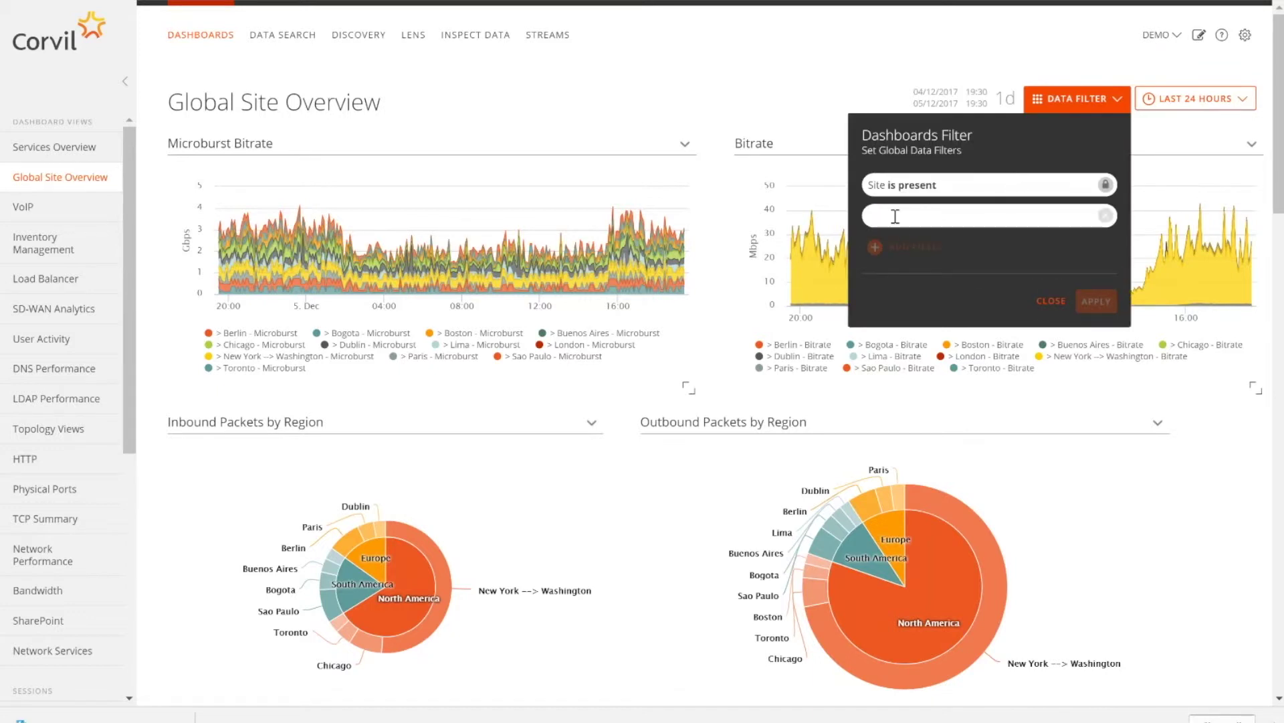
pyautogui.write('Site')
pyautogui.press('Return')
pyautogui.write('is')
pyautogui.press('Return')
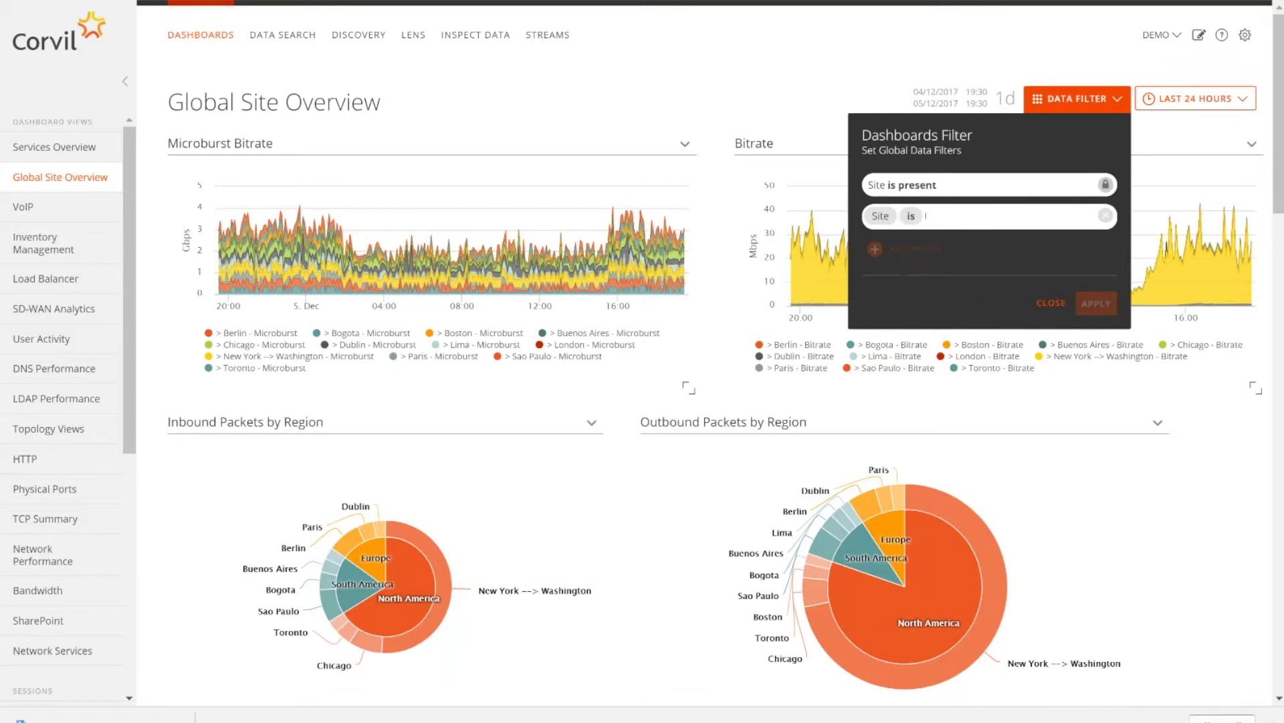
pyautogui.write('New York')
pyautogui.press('Return')
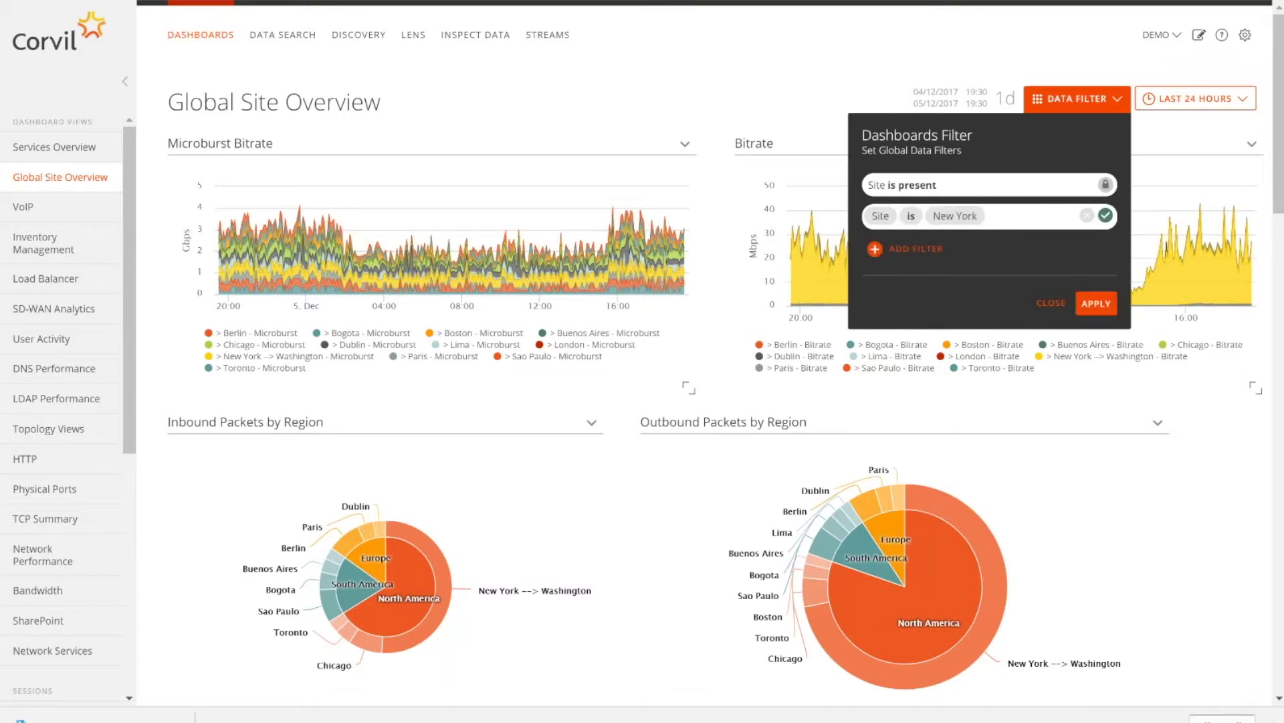
pyautogui.click(1097, 304)
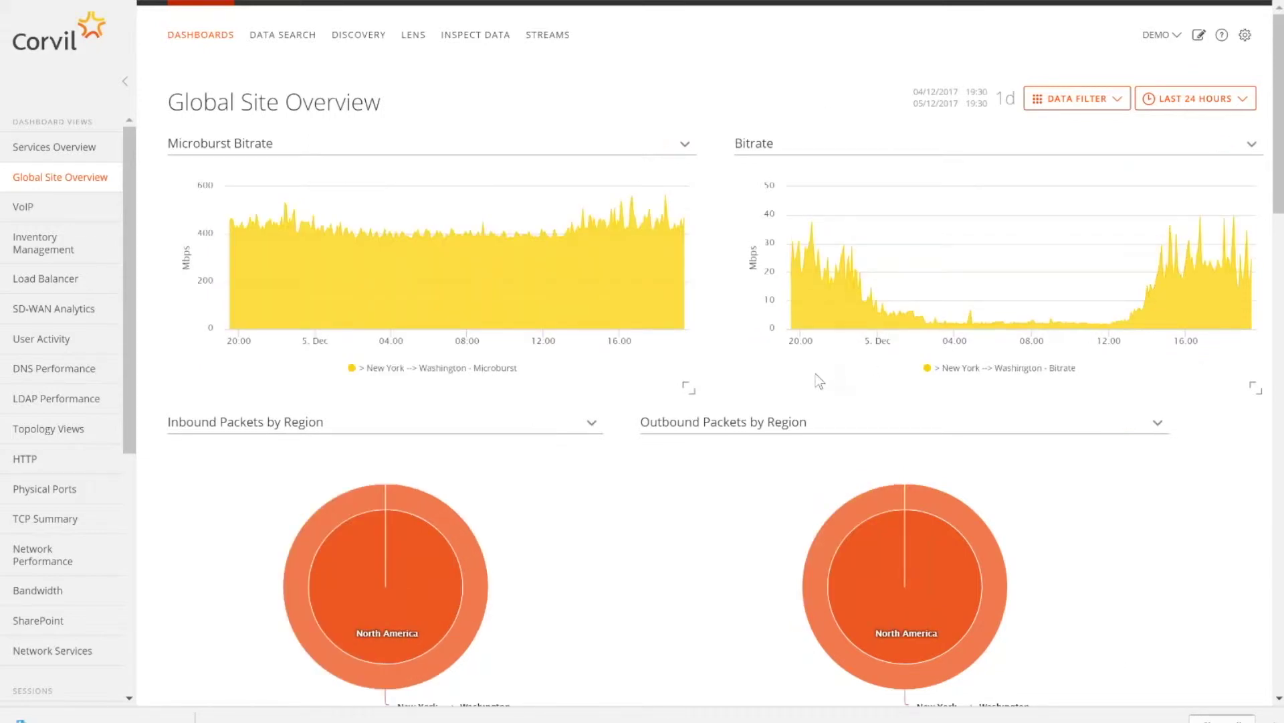
# Open the Link Utilization dashboard for the New York --> Washington session listed under Site Performance - North America
pyautogui.scroll(-9, 817, 374)
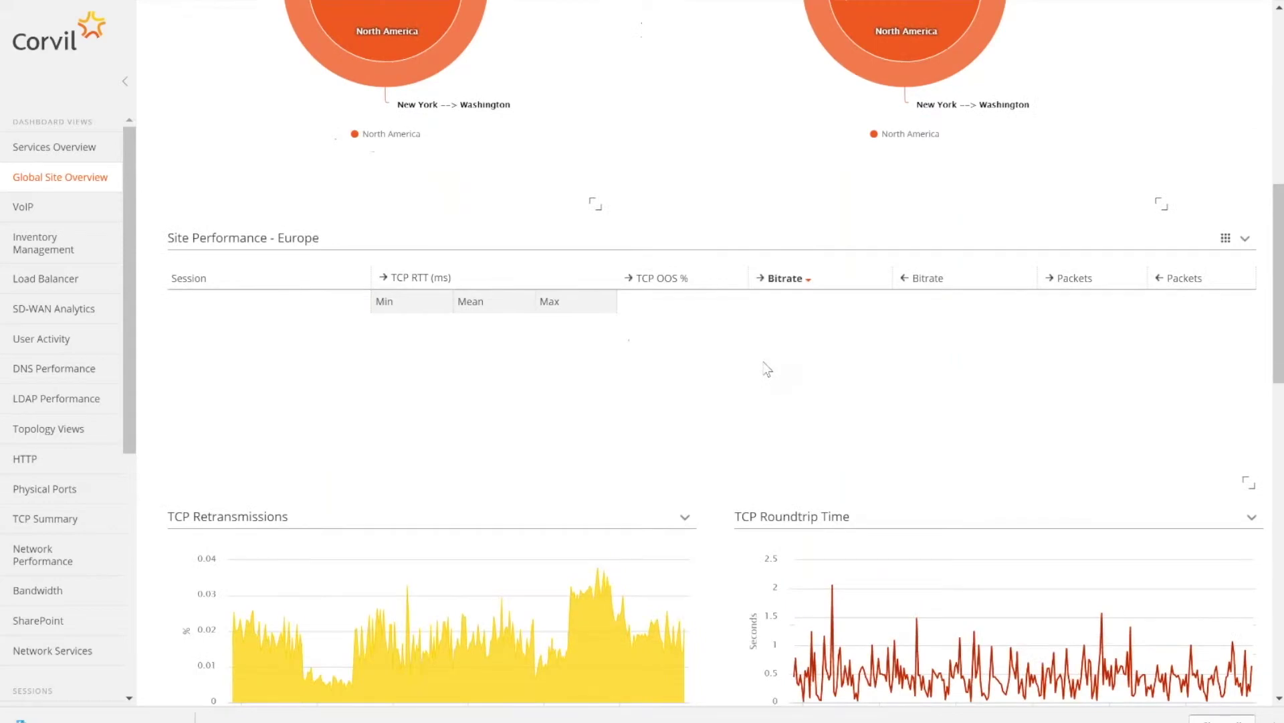
pyautogui.scroll(-3, 762, 367)
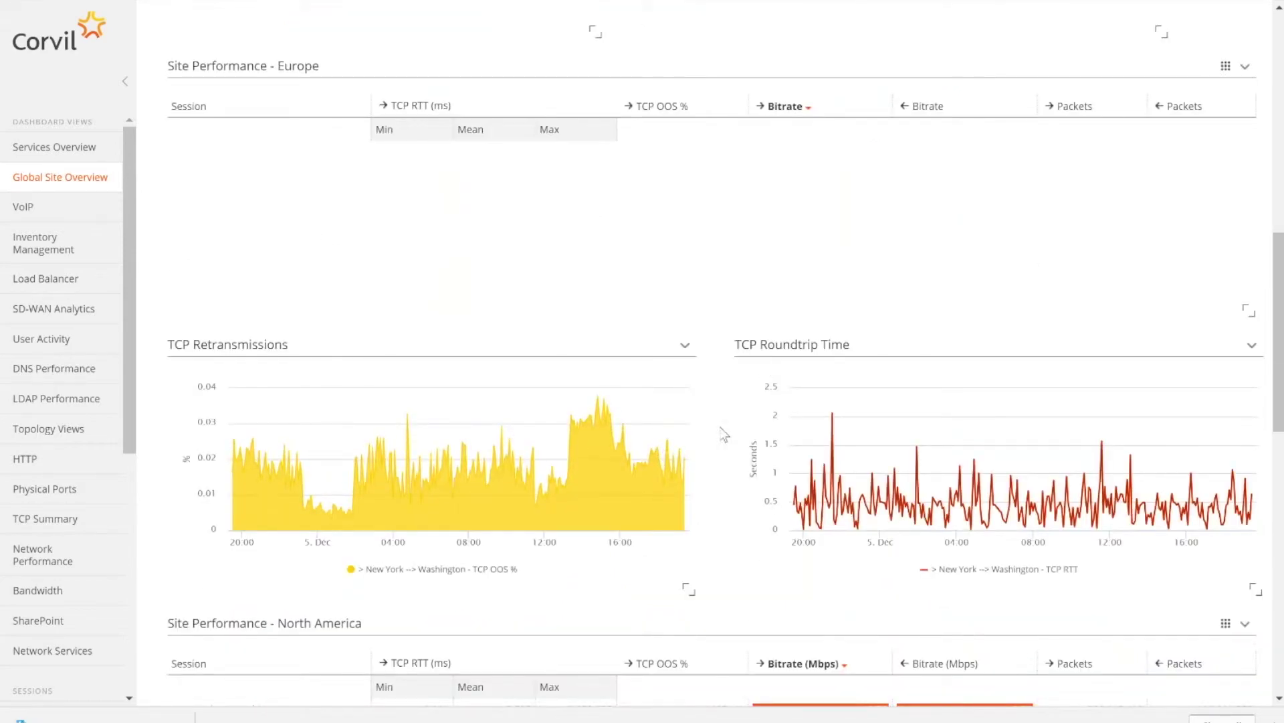
pyautogui.scroll(-4, 724, 434)
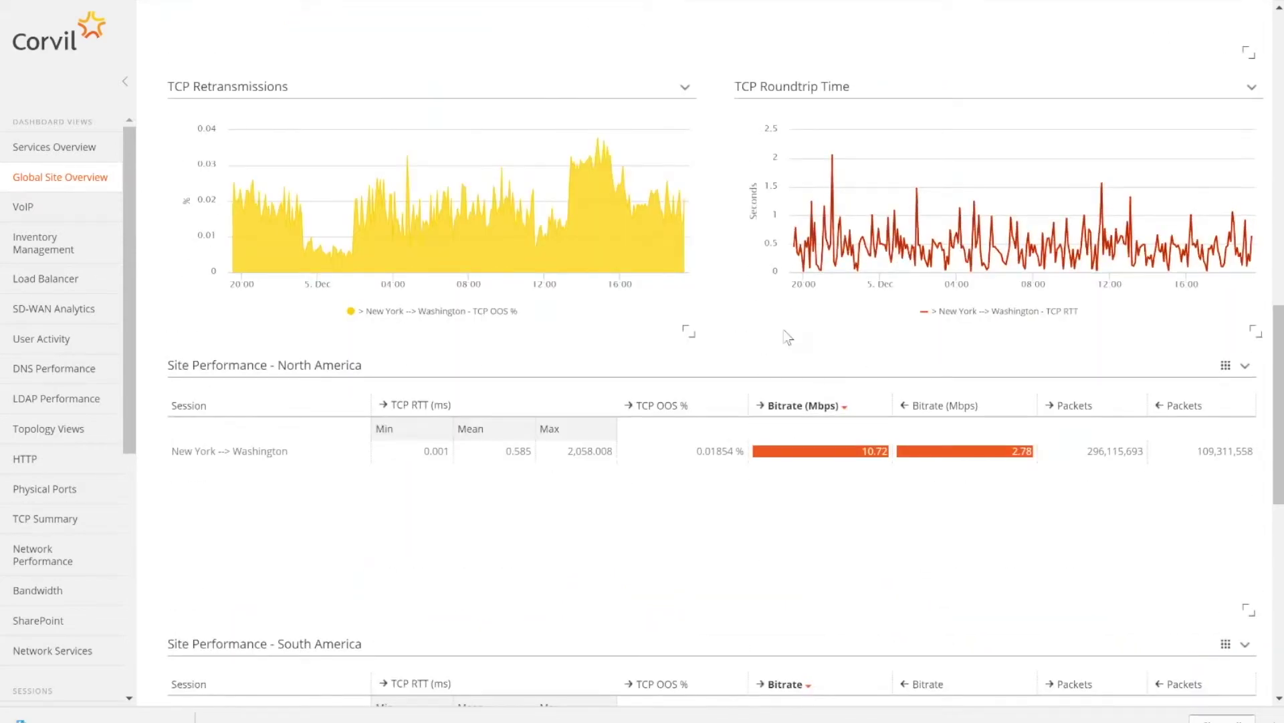
pyautogui.scroll(-1, 728, 345)
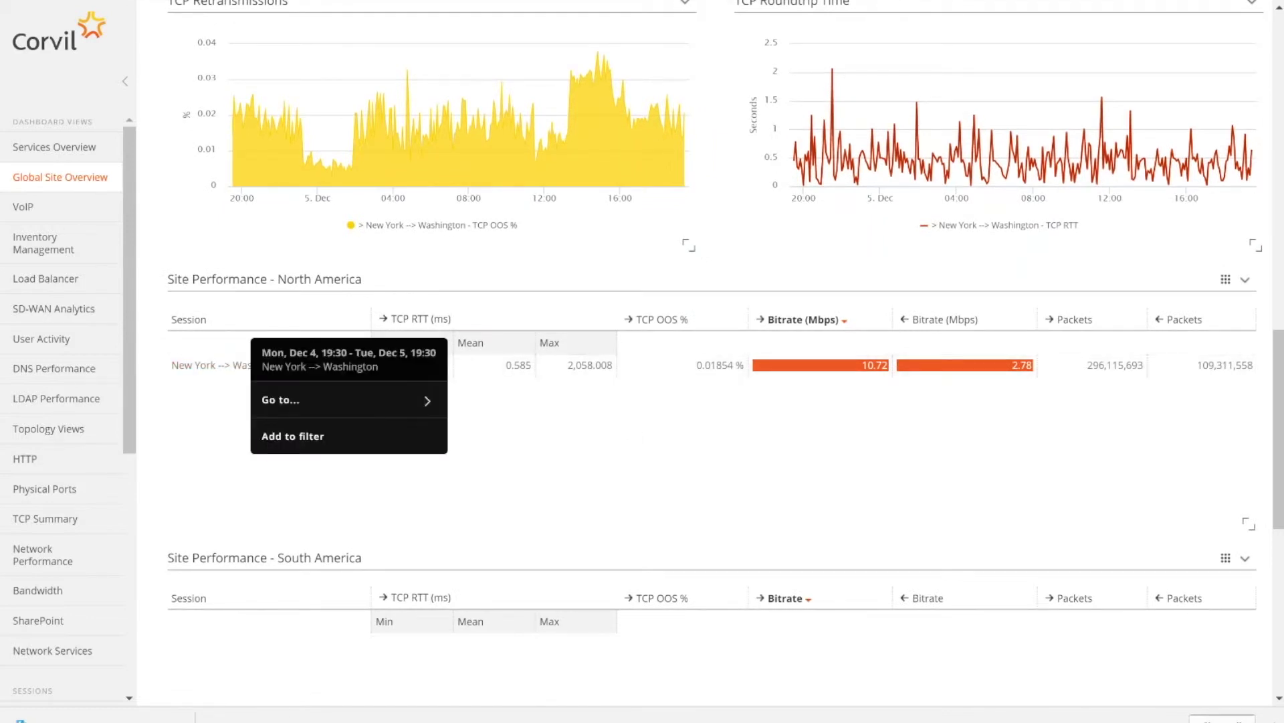
pyautogui.click(278, 401)
pyautogui.click(298, 560)
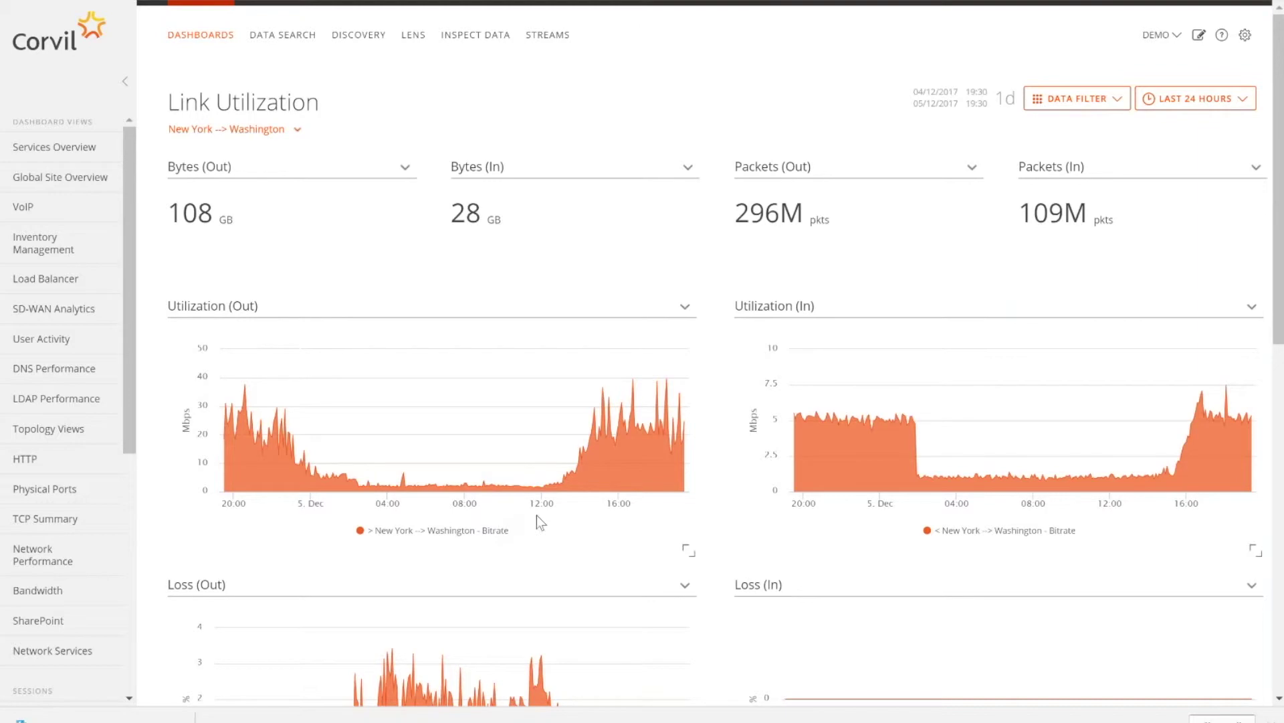
# Examine the link's utilization, loss and microburst charts, plus the Top Applications and Top Talkers tables
pyautogui.scroll(-1, 696, 527)
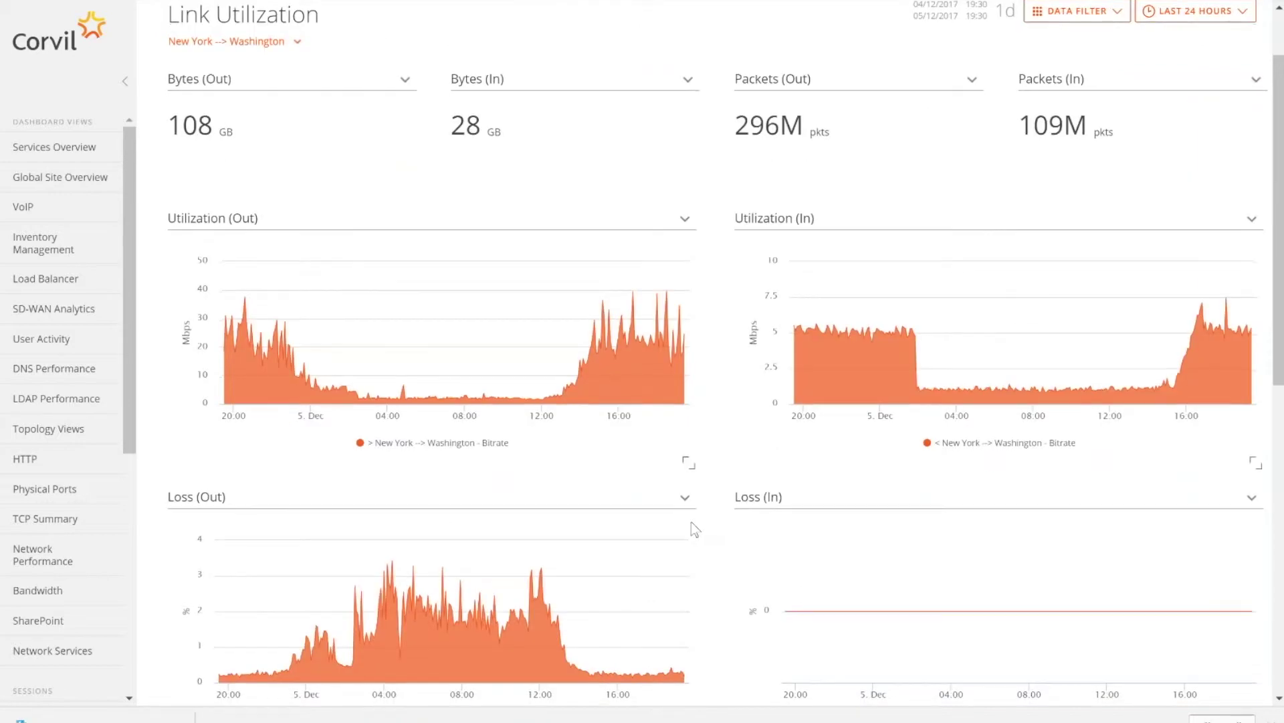
pyautogui.scroll(-4, 693, 528)
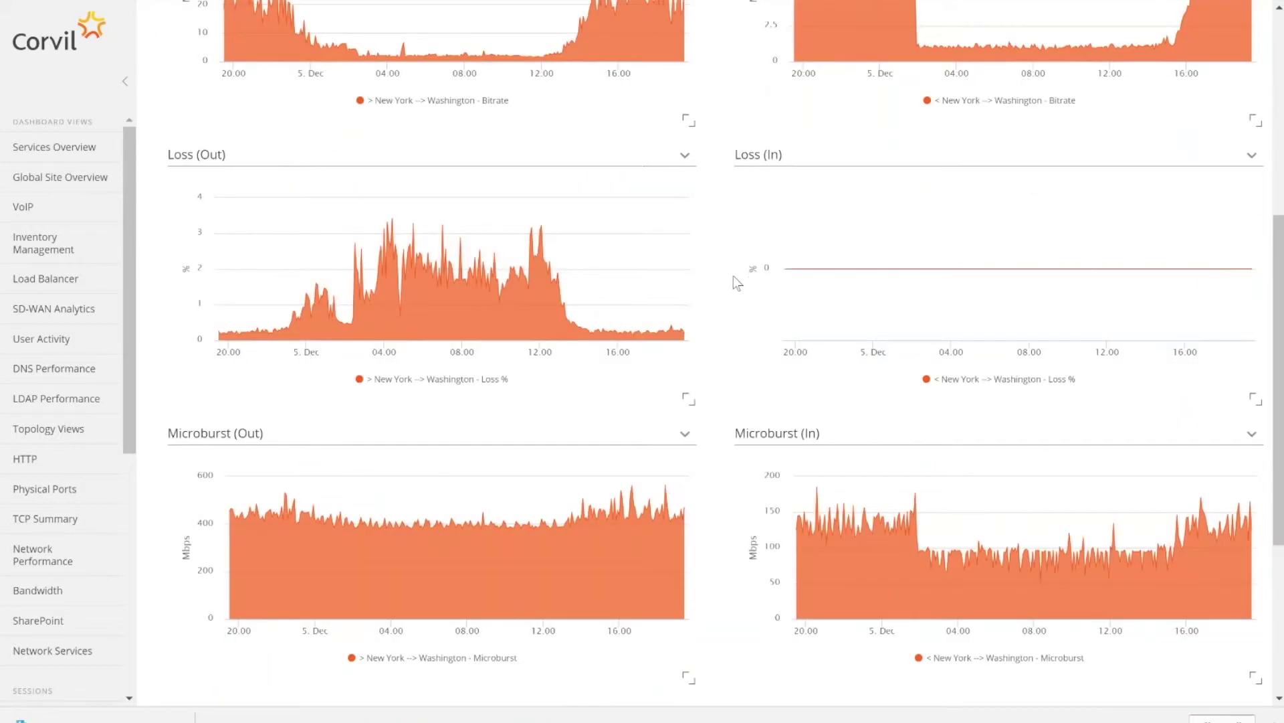
pyautogui.scroll(1, 734, 277)
pyautogui.scroll(1, 732, 274)
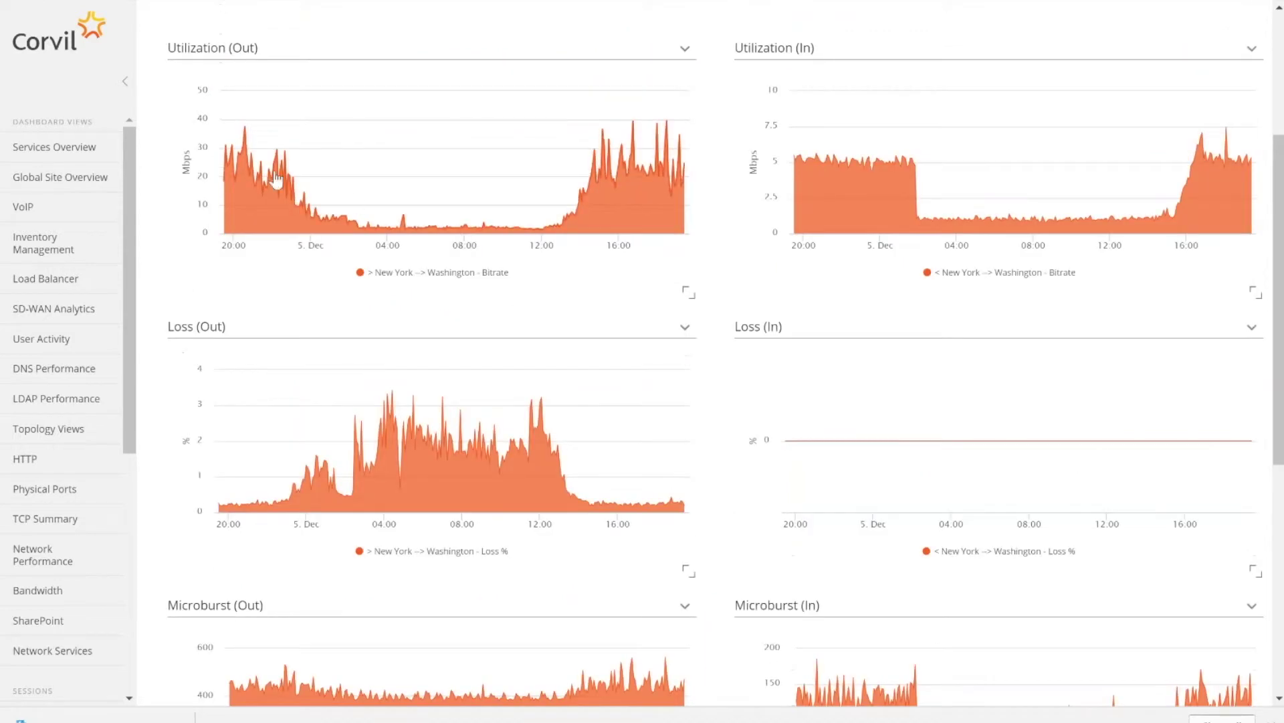
pyautogui.moveTo(678, 175)
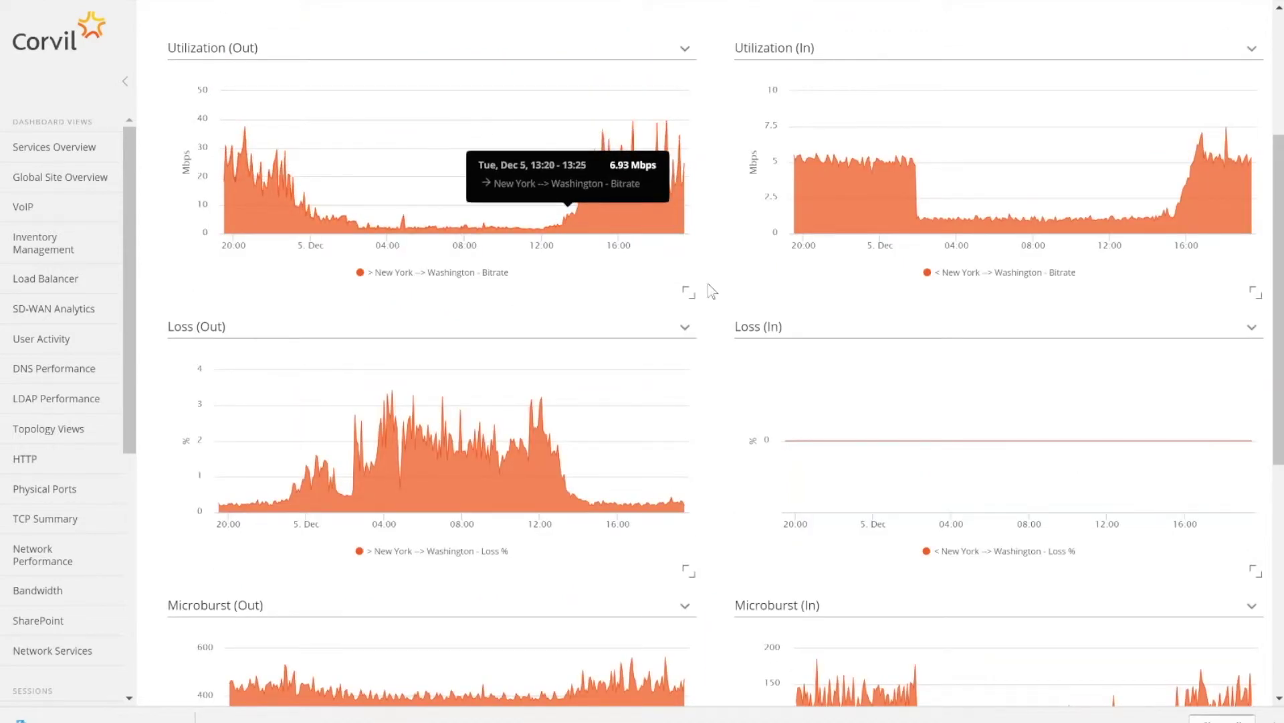
pyautogui.scroll(-1, 361, 374)
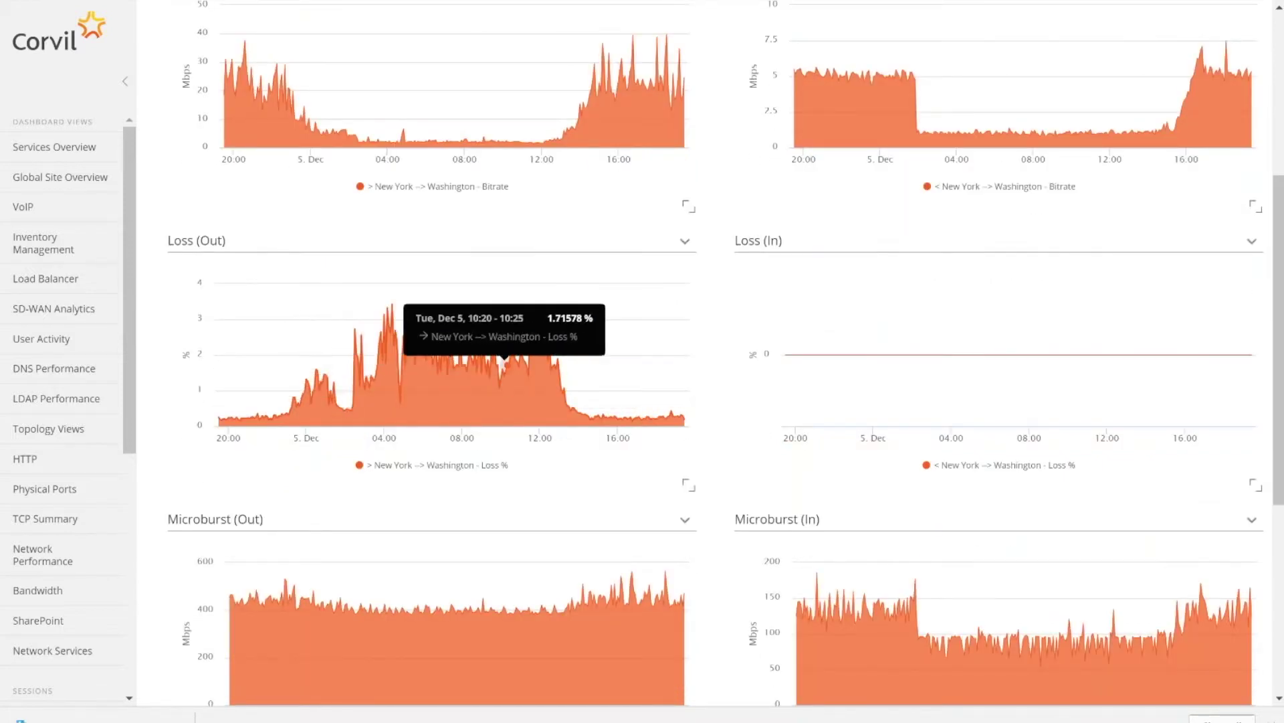
pyautogui.scroll(-3, 605, 415)
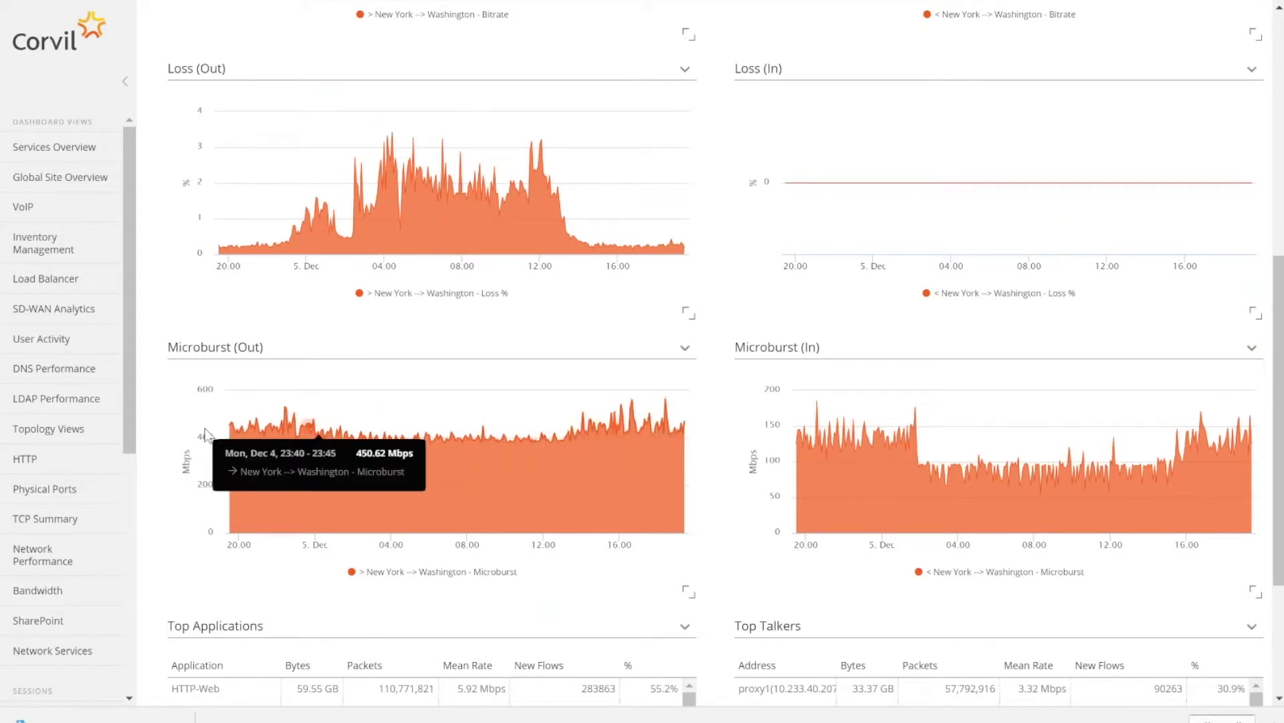
pyautogui.moveTo(669, 434)
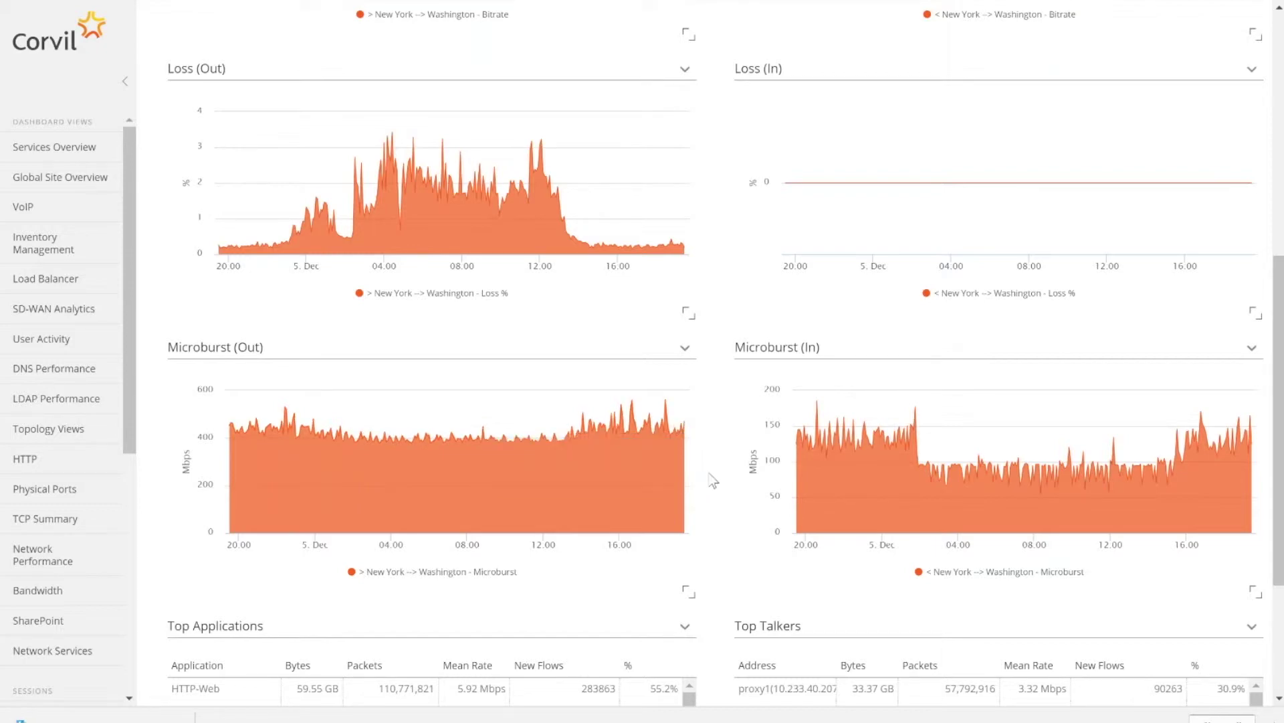
pyautogui.scroll(-5, 712, 479)
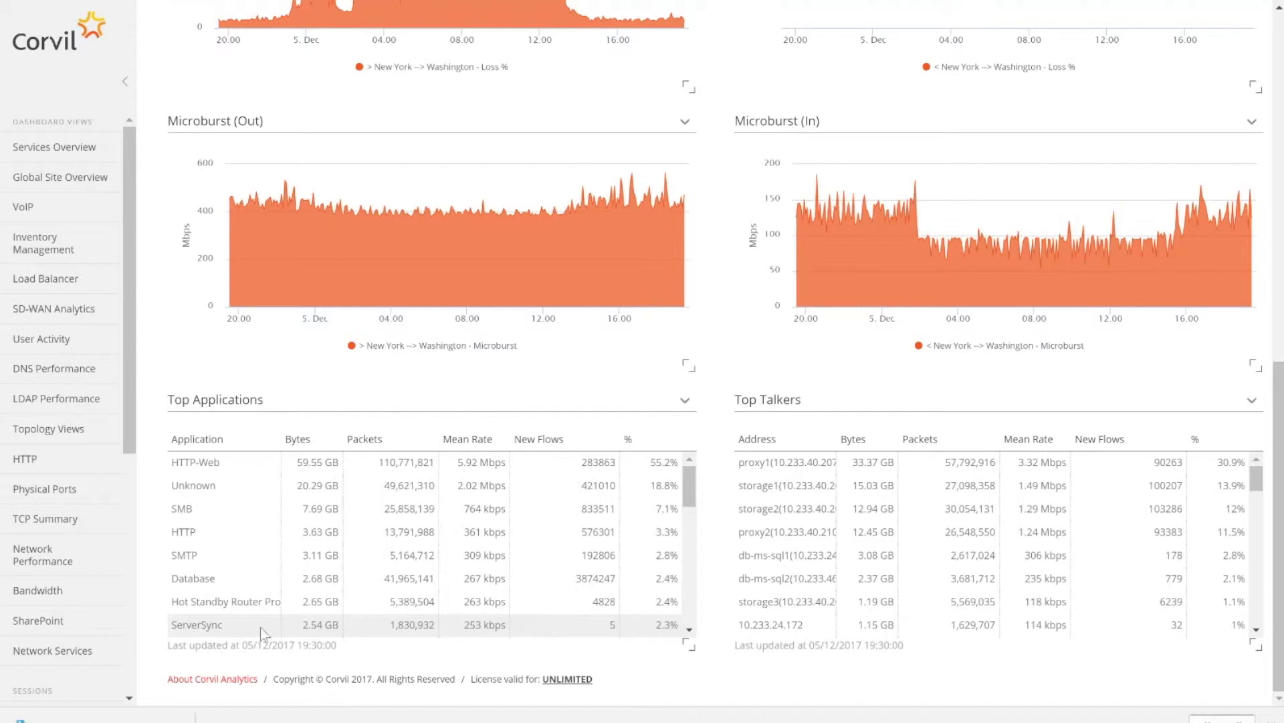
pyautogui.scroll(10, 267, 609)
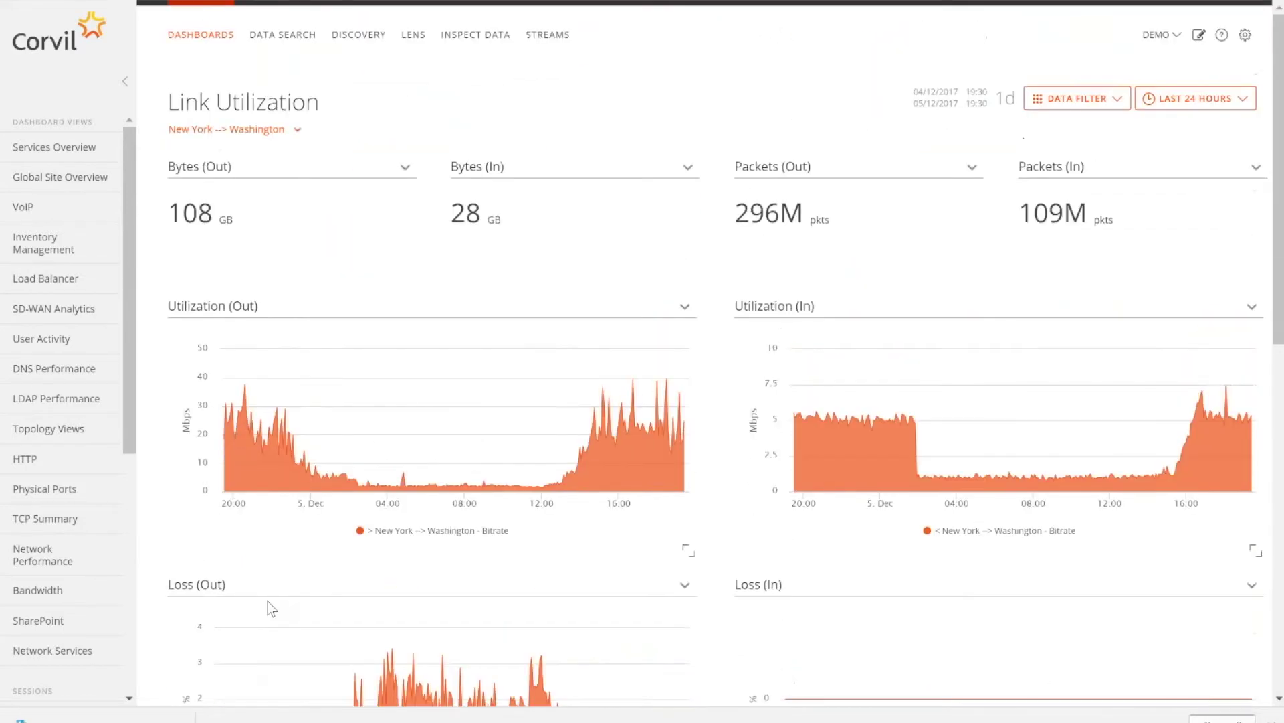
# Inspect the link's Conversations and Applications data, narrowing 1ms Microburst (Out) to one spike in a window of about 436 ms near 02:07:22.8
pyautogui.scroll(-5, 450, 573)
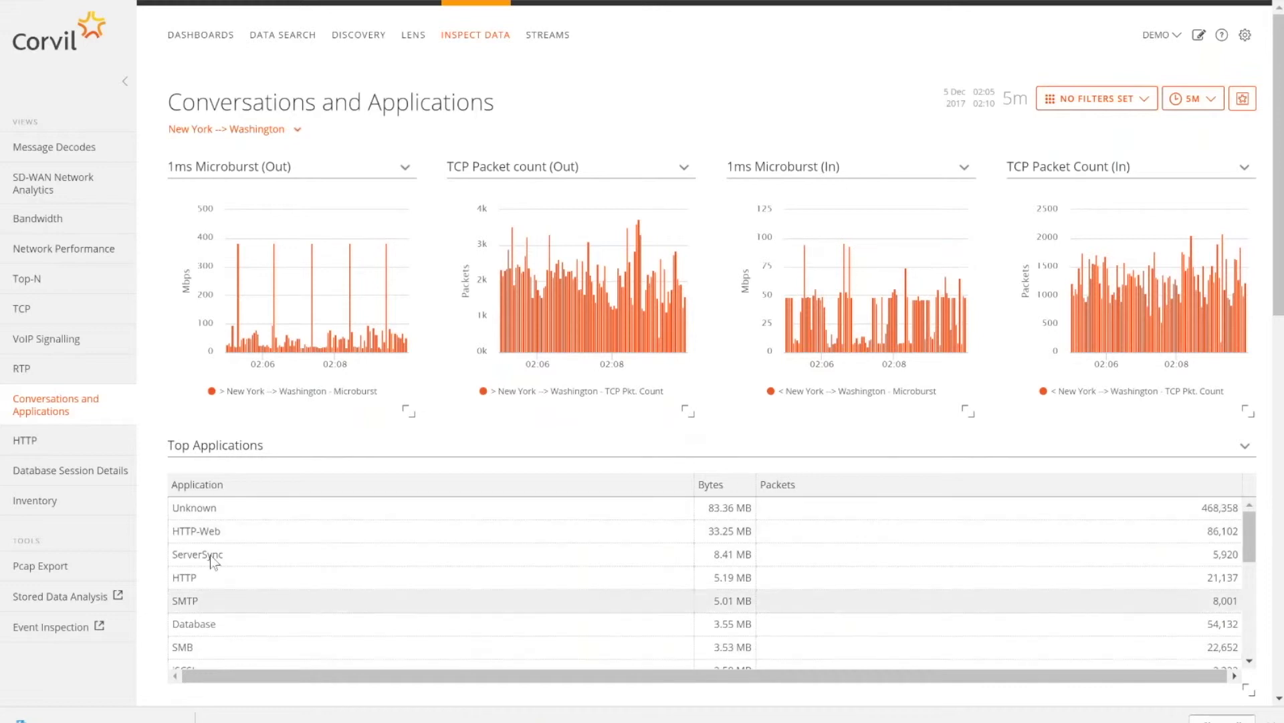
pyautogui.moveTo(305, 252); pyautogui.dragTo(323, 251)
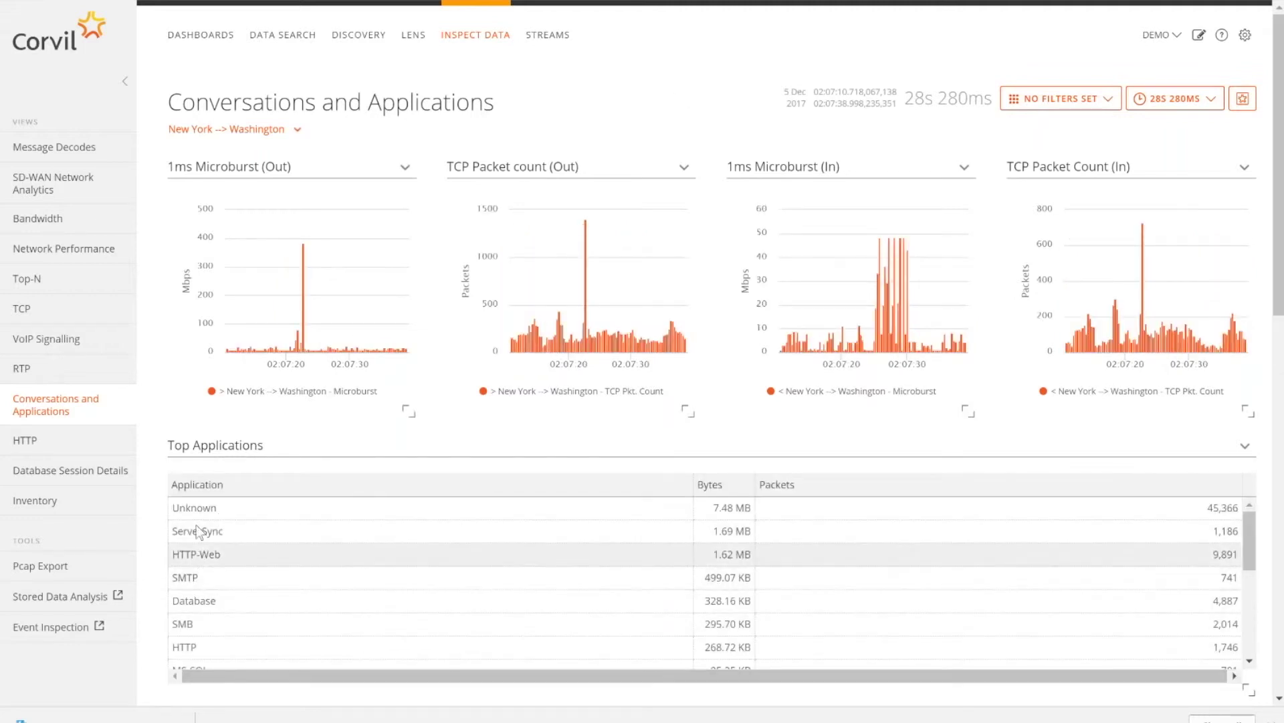
pyautogui.moveTo(293, 264); pyautogui.dragTo(314, 255)
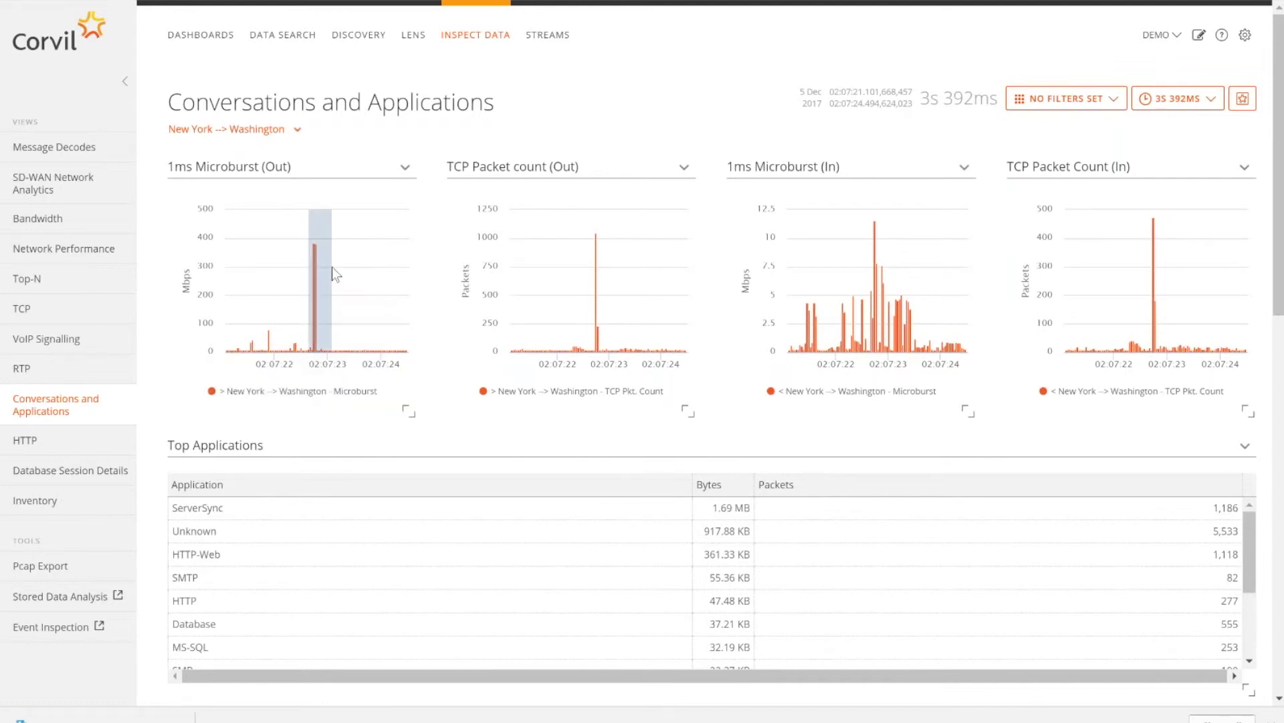
pyautogui.click(332, 267)
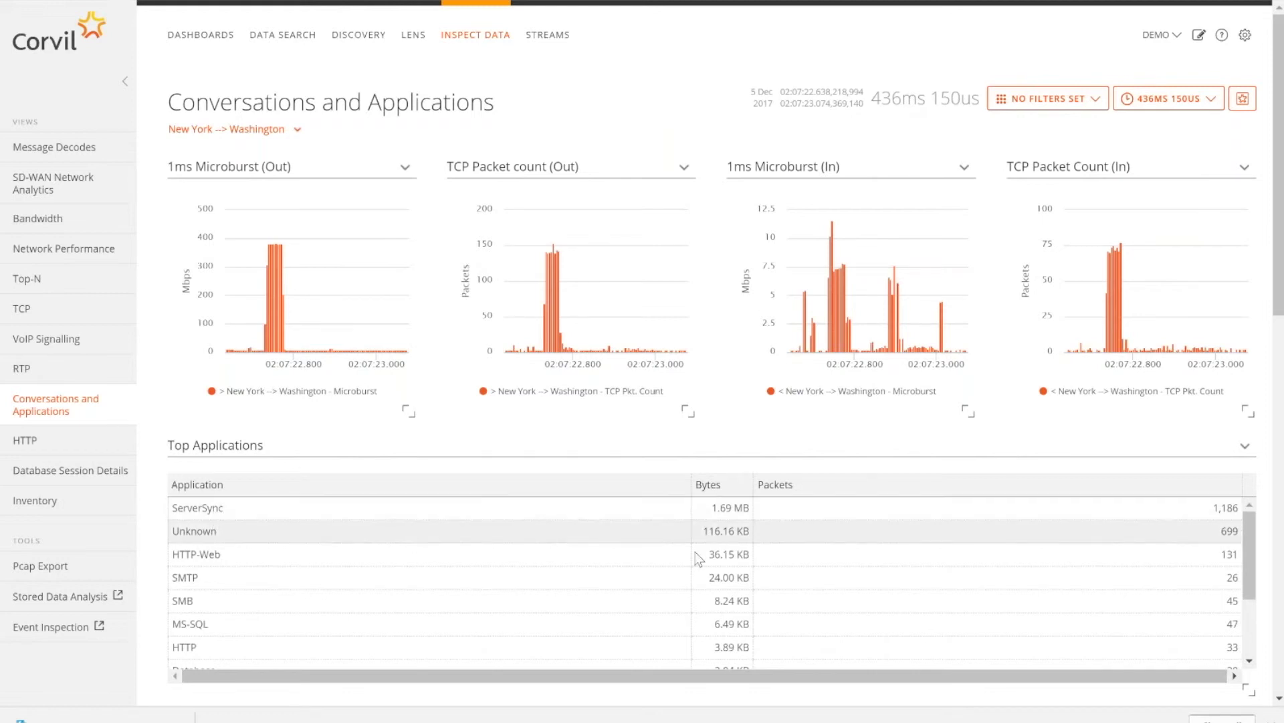
pyautogui.moveTo(279, 248)
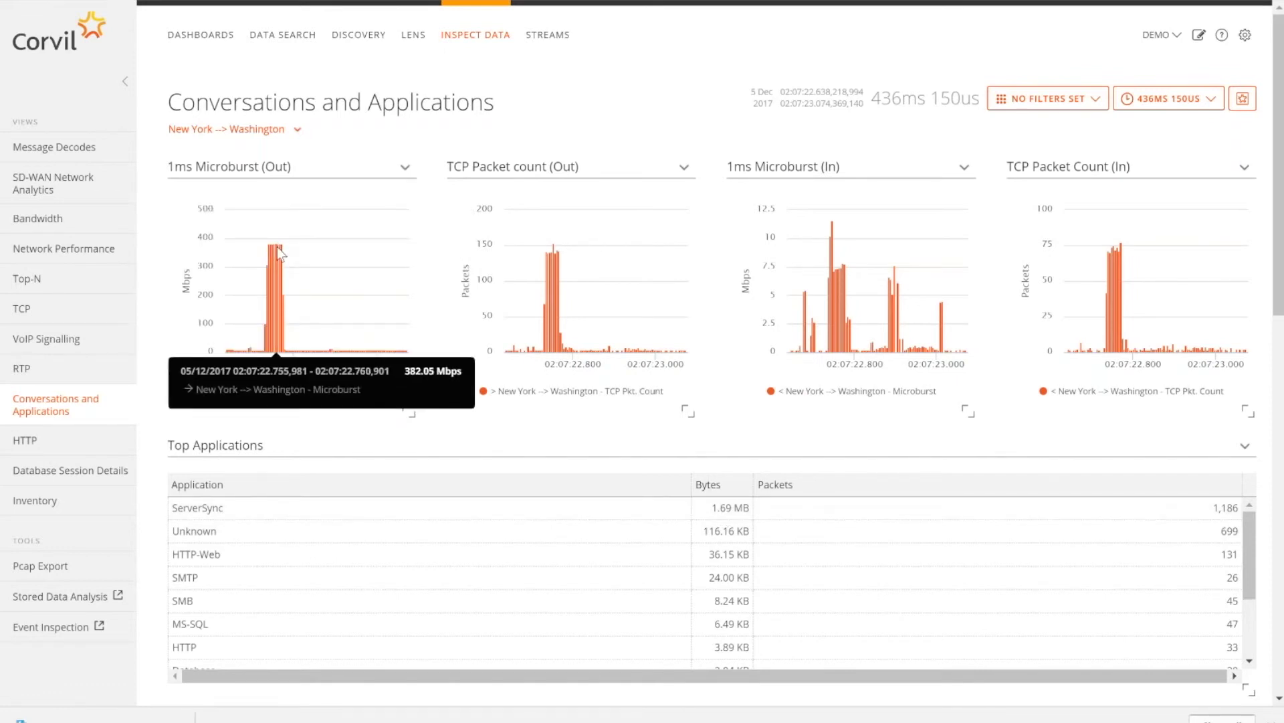